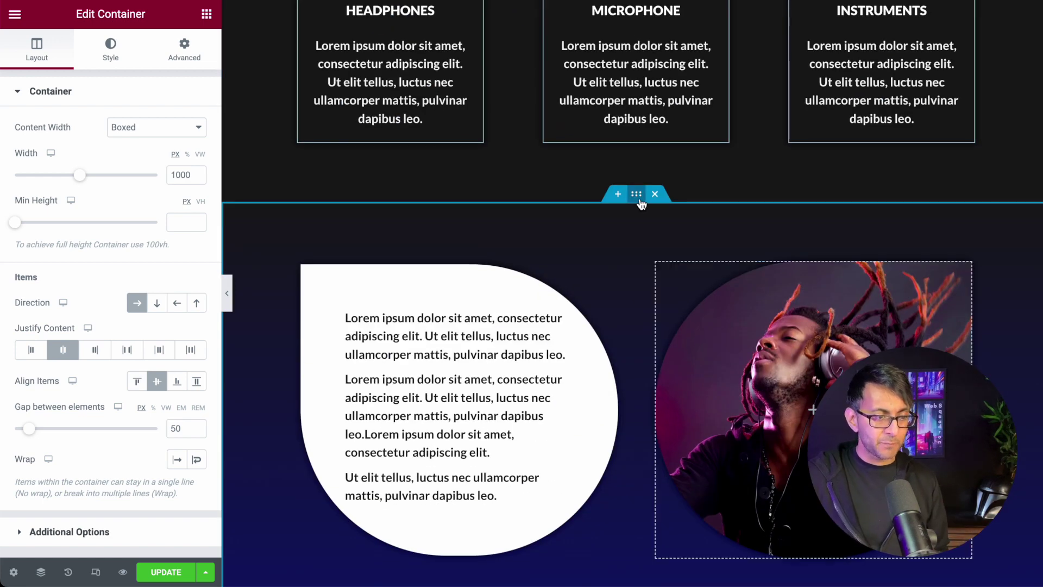
# Step: Try the column direction on the container holding the text block and headphones photo, and restore its row direction
pyautogui.click(156, 303)
pyautogui.scroll(-15, 799, 421)
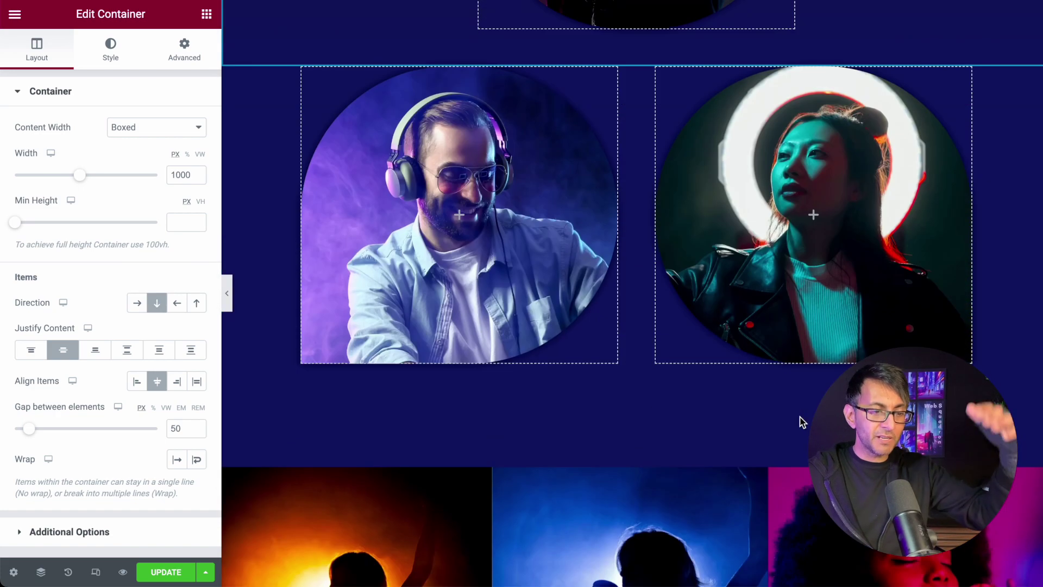
pyautogui.scroll(12, 799, 422)
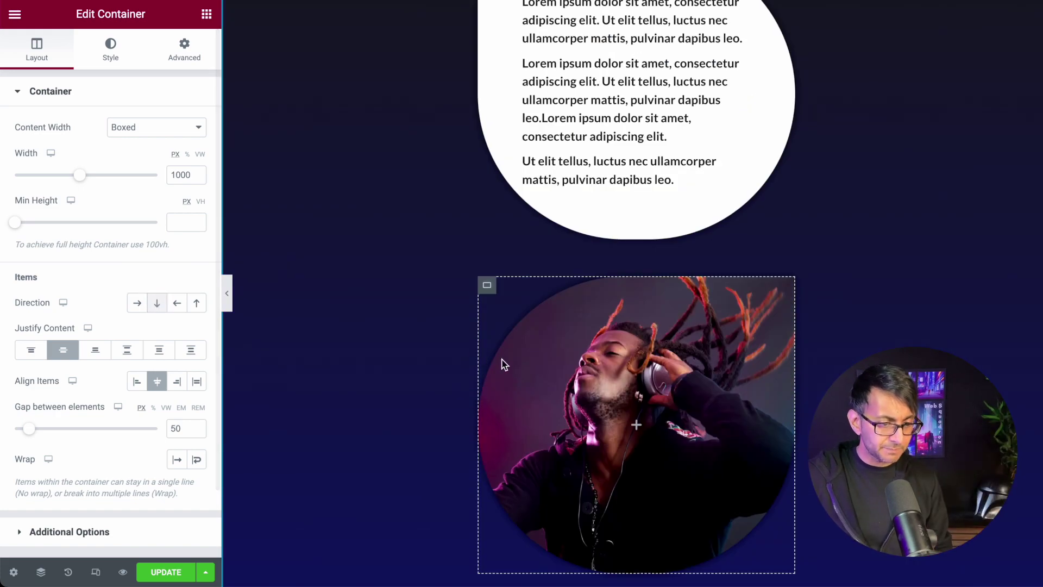
pyautogui.click(136, 302)
pyautogui.scroll(2, 568, 320)
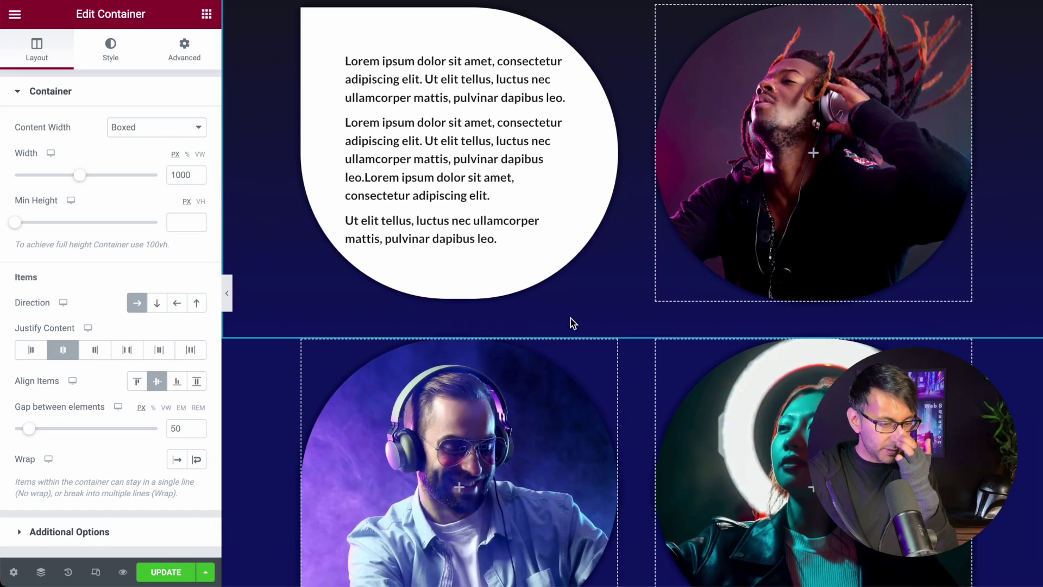
pyautogui.scroll(2, 573, 323)
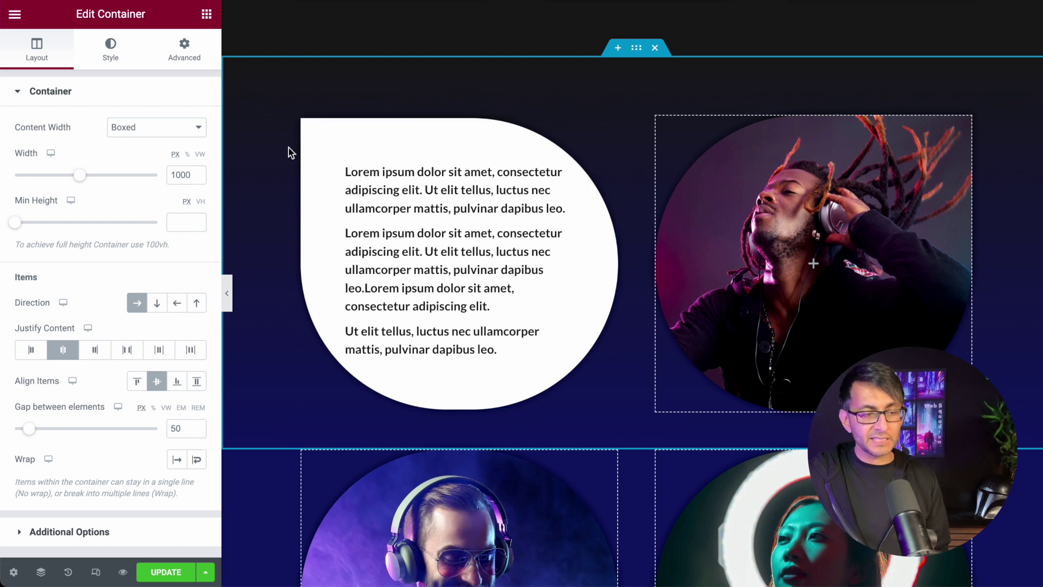
# Step: Open the border style settings of the white text container
pyautogui.click(308, 128)
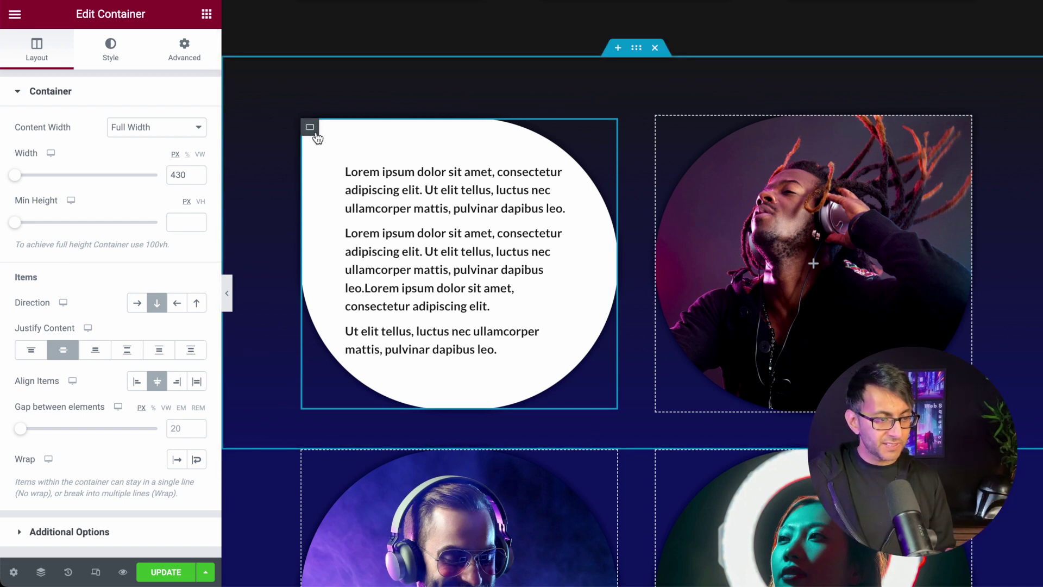
pyautogui.click(106, 52)
pyautogui.scroll(-1, 136, 342)
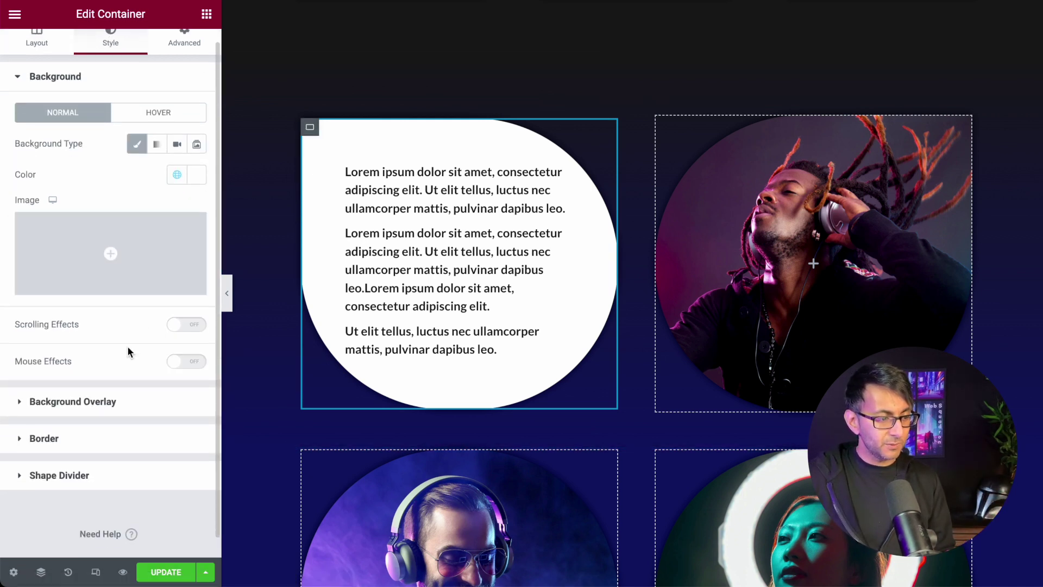
pyautogui.click(95, 441)
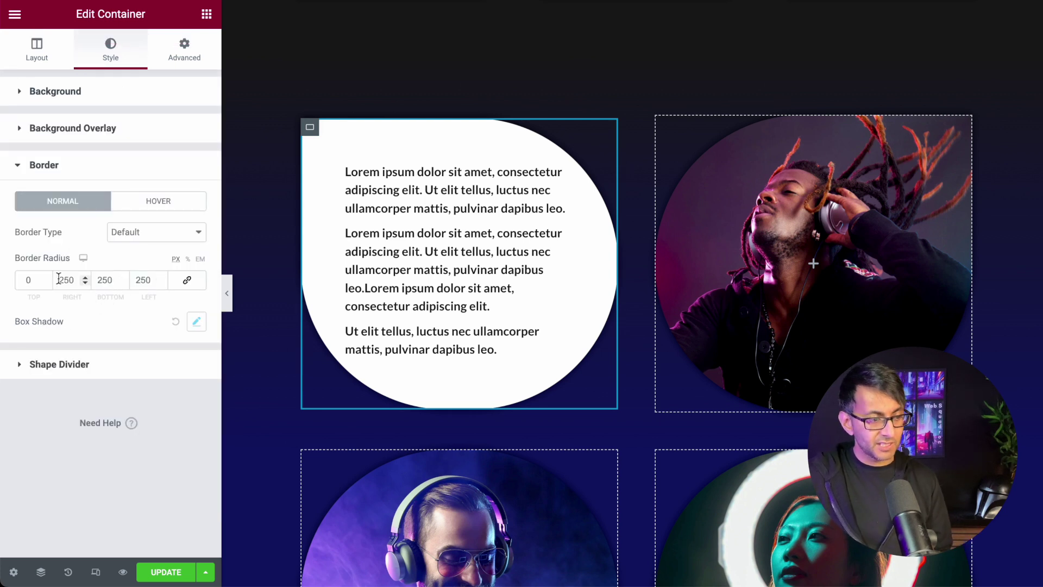
# Step: Try a top border radius of 250 px on the white text container and set it back to 0
pyautogui.moveTo(28, 279); pyautogui.dragTo(3, 270)
pyautogui.write('2')
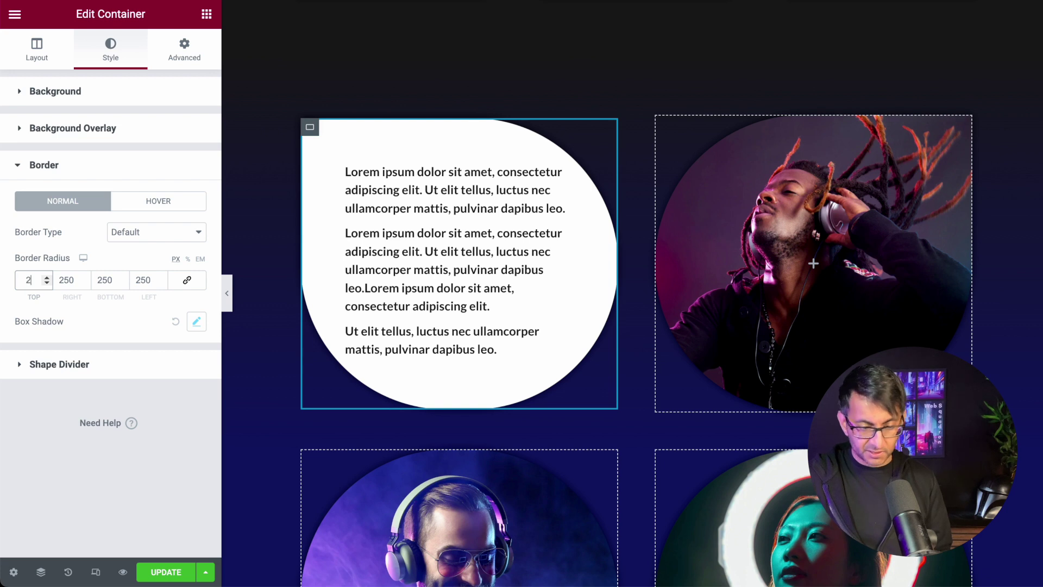
pyautogui.write('50')
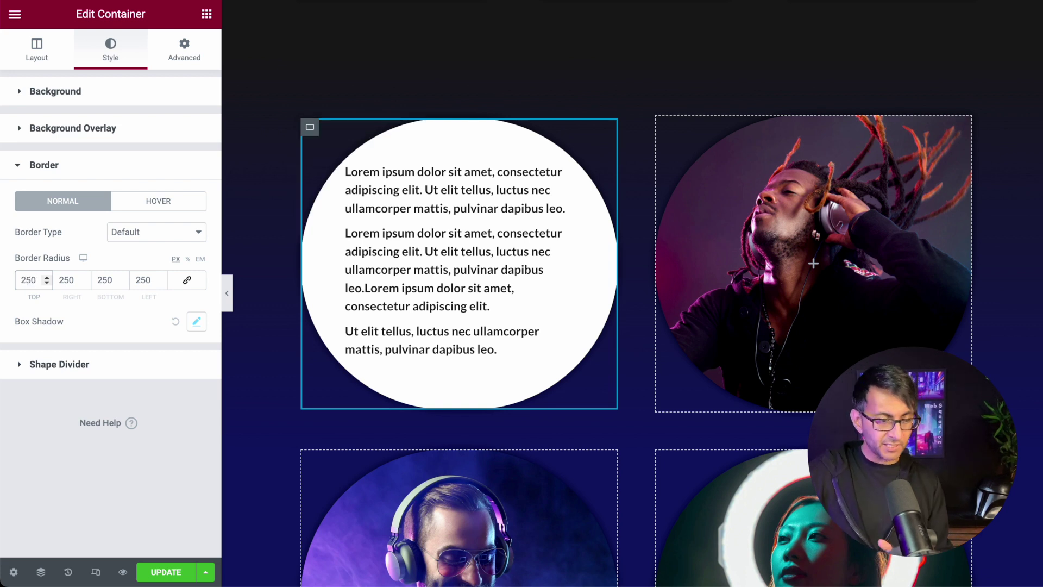
pyautogui.press('BackSpace')
pyautogui.press('BackSpace')
pyautogui.press('BackSpace')
pyautogui.write('0')
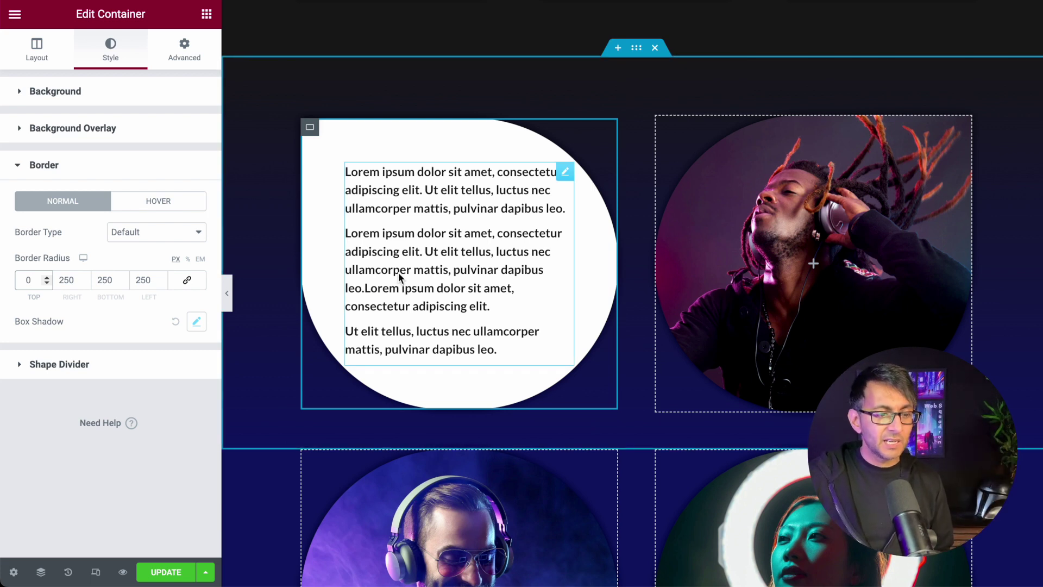
# Step: Review the white text container's margin and padding, and the adjacent photo container's background image and border radius settings
pyautogui.click(187, 57)
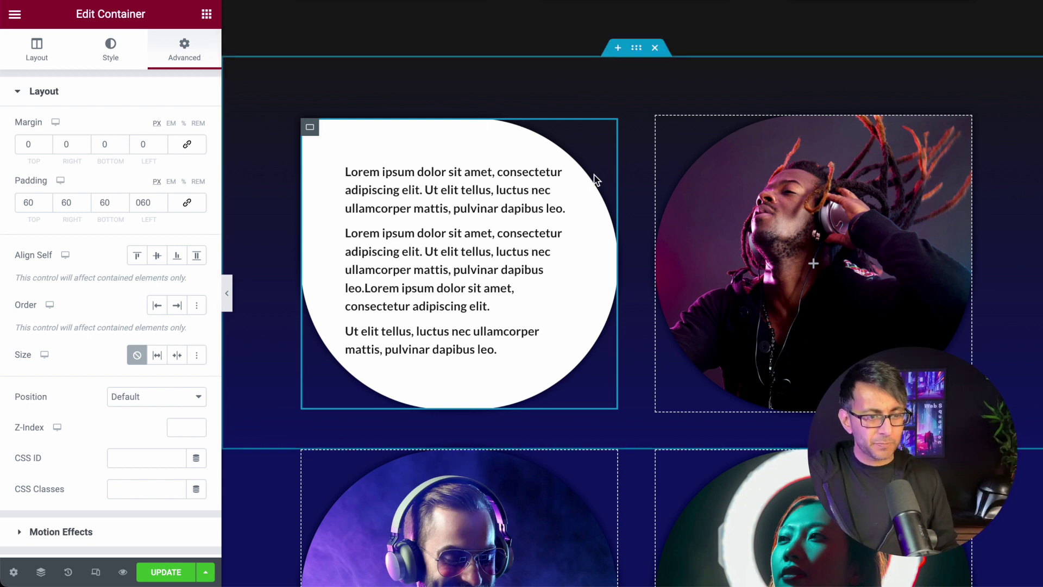
pyautogui.click(666, 131)
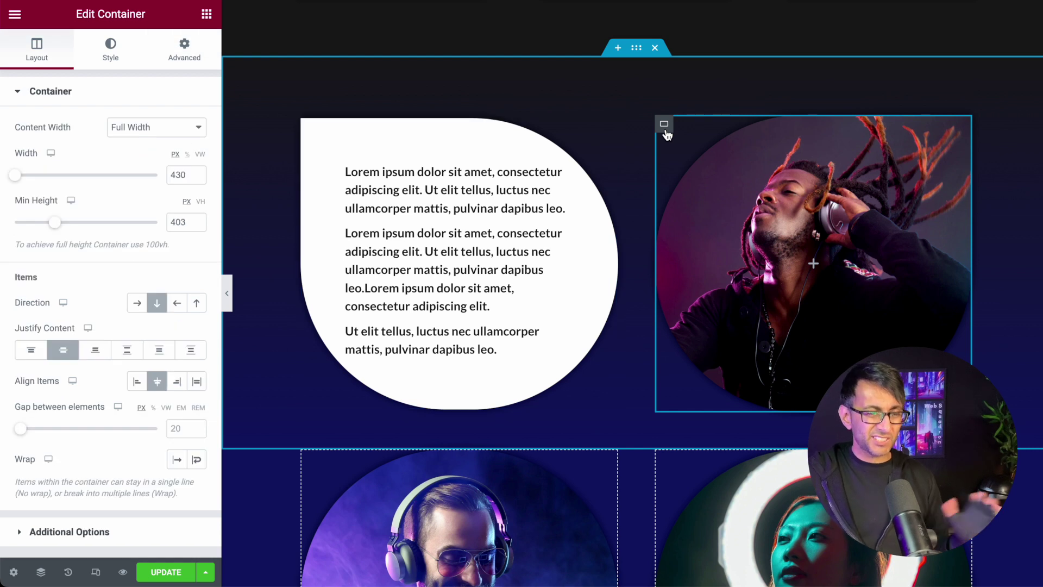
pyautogui.click(803, 233)
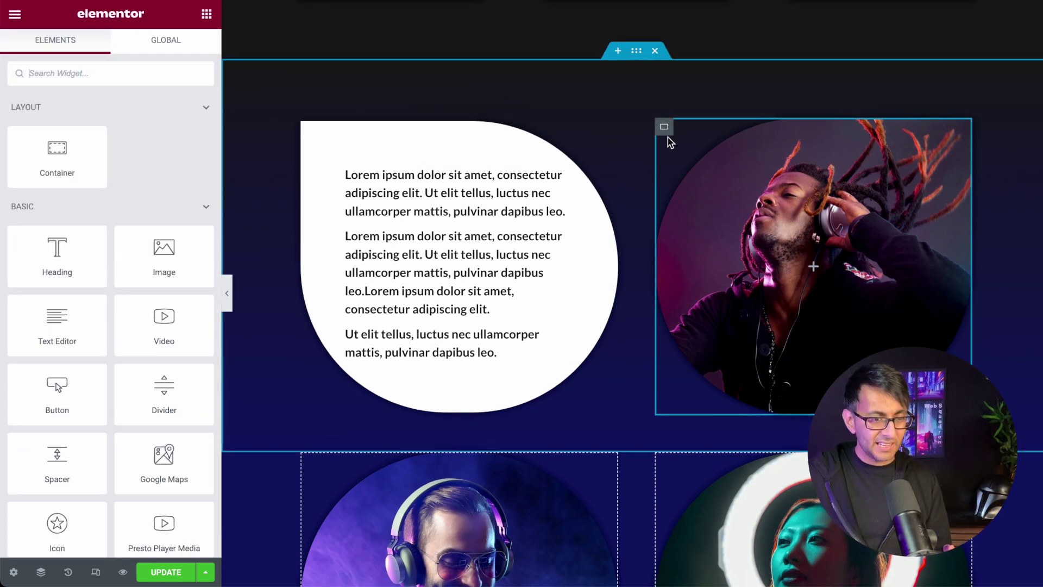
pyautogui.click(664, 124)
pyautogui.click(111, 50)
pyautogui.moveTo(109, 253)
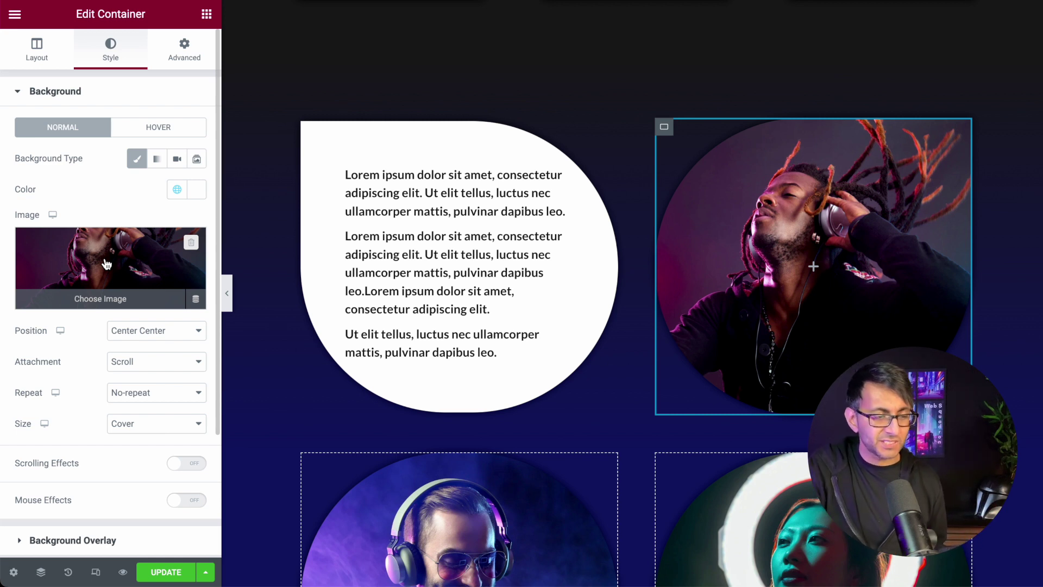
pyautogui.scroll(-1, 117, 467)
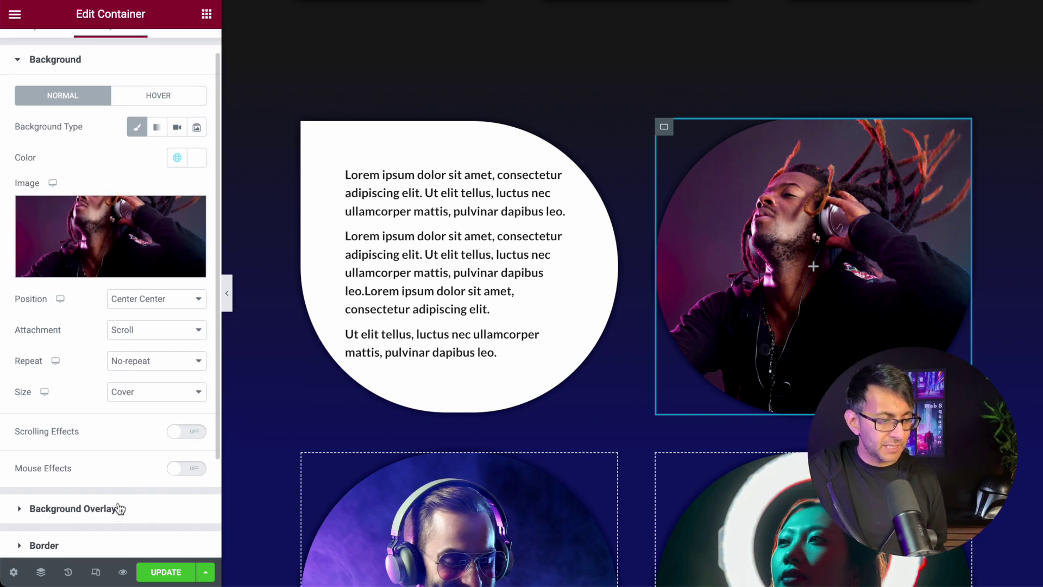
pyautogui.click(196, 528)
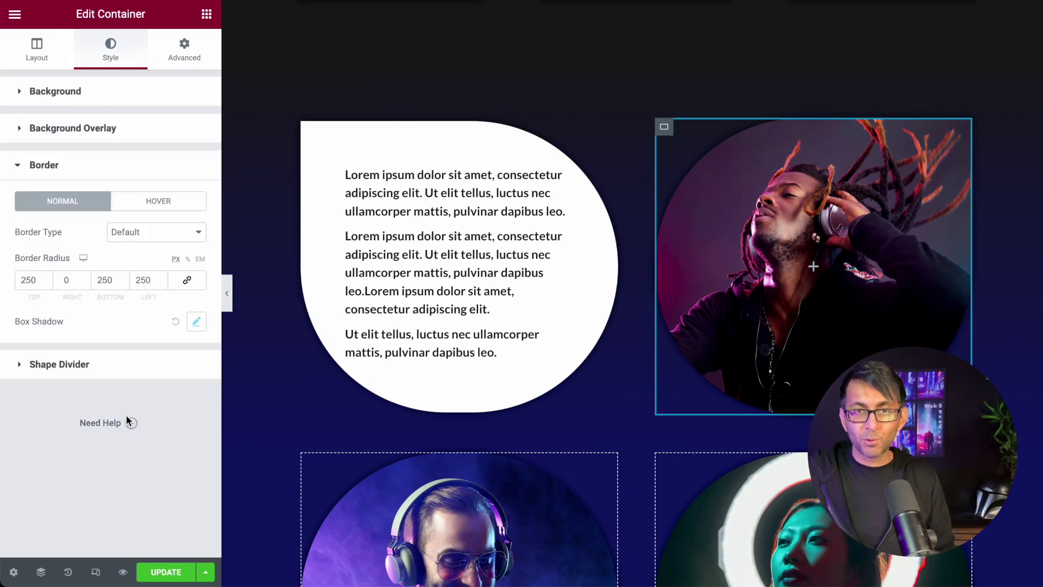
# Step: Examine the layout settings of the container holding the two lower portraits and compare it with the row above
pyautogui.scroll(-5, 440, 320)
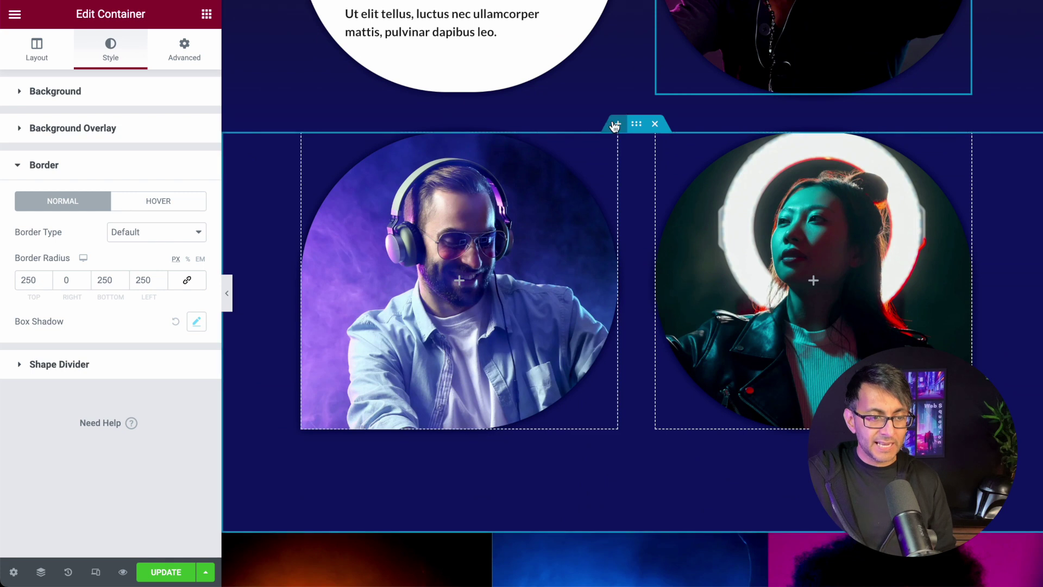
pyautogui.click(634, 125)
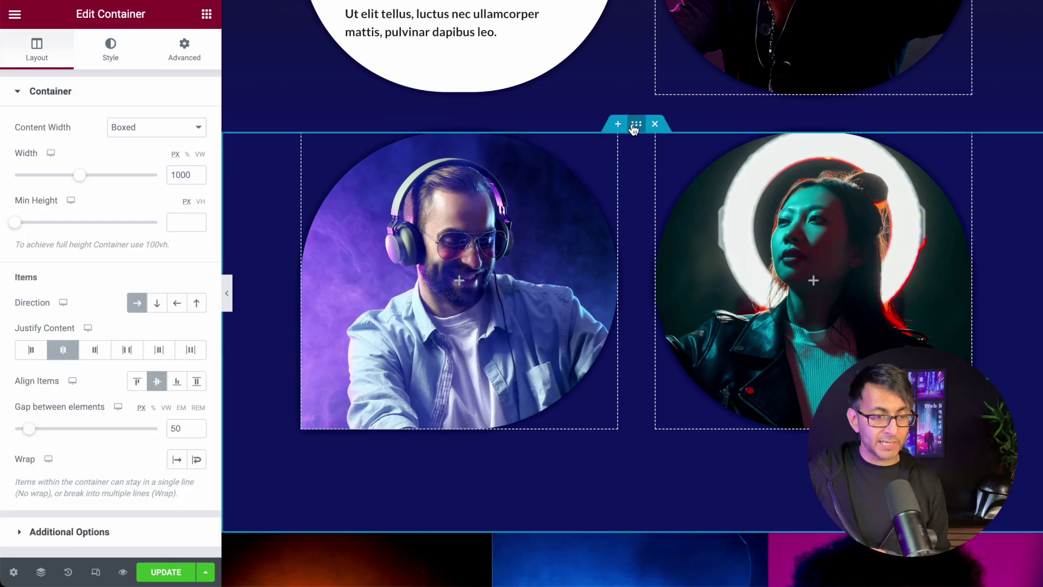
pyautogui.scroll(6, 630, 163)
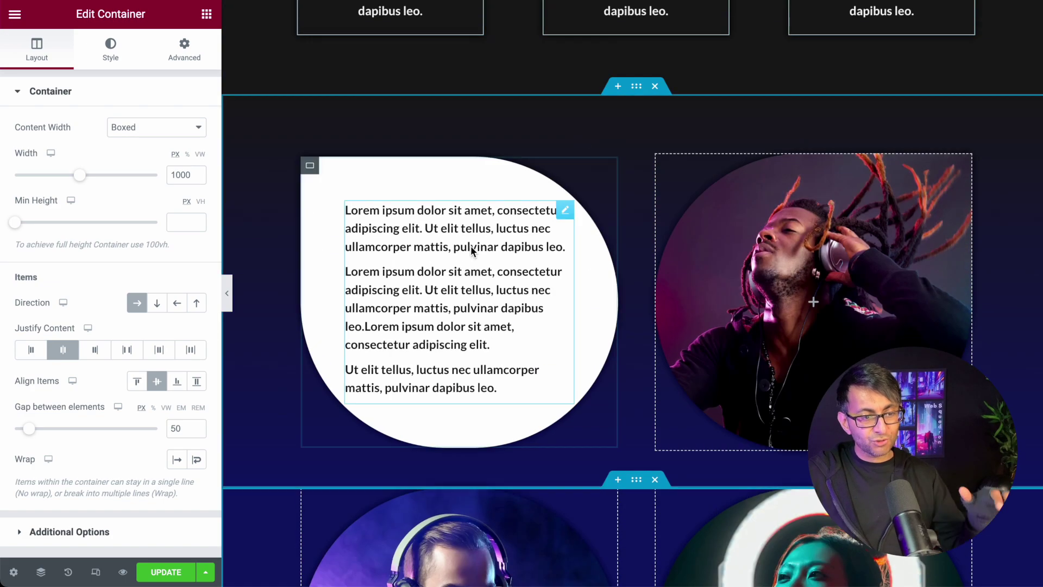
pyautogui.scroll(-10, 622, 263)
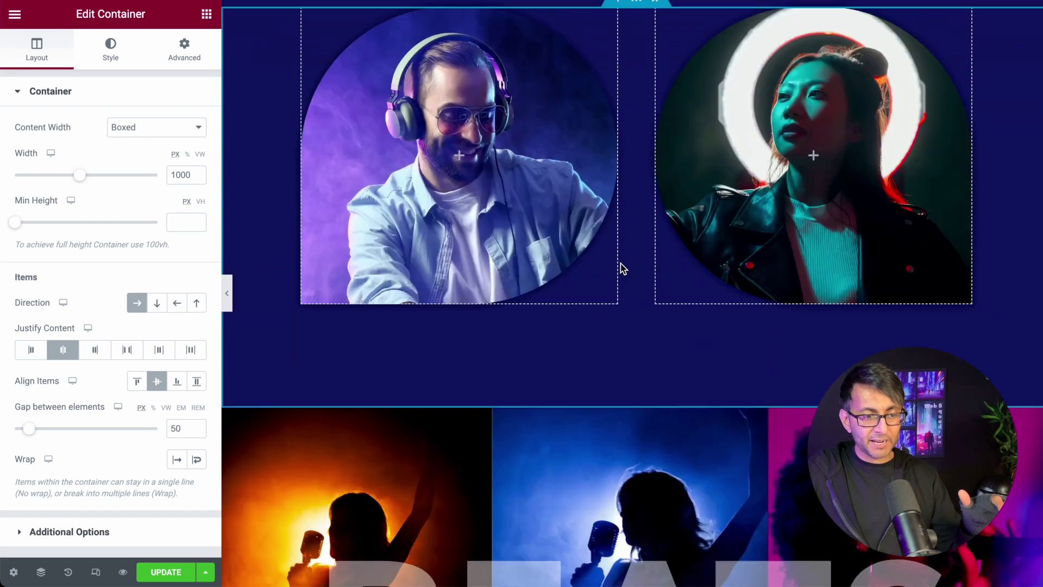
pyautogui.scroll(4, 633, 239)
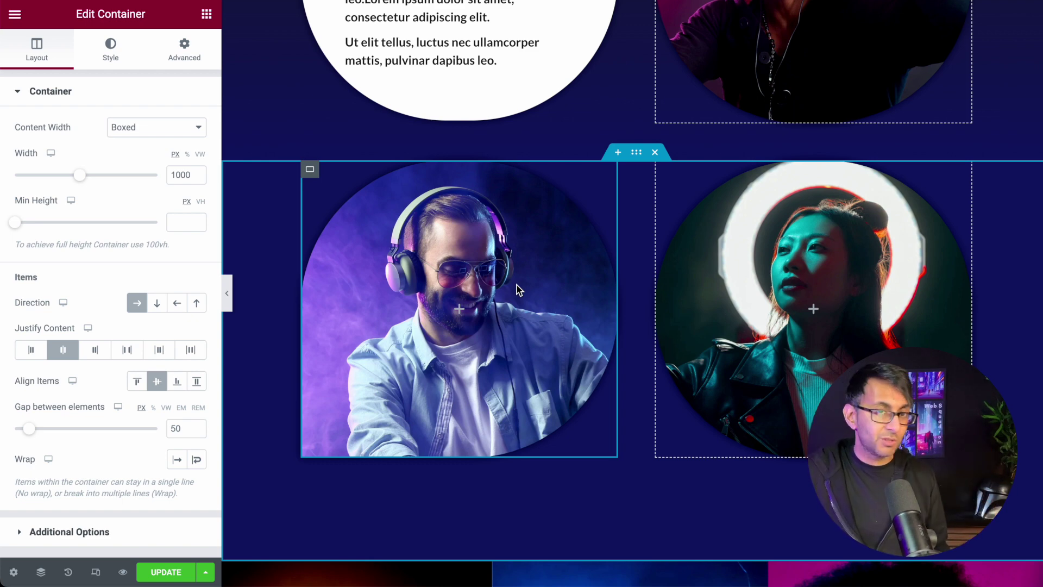
# Step: Examine the layout and background style settings of the BEATS section's container
pyautogui.scroll(-5, 549, 377)
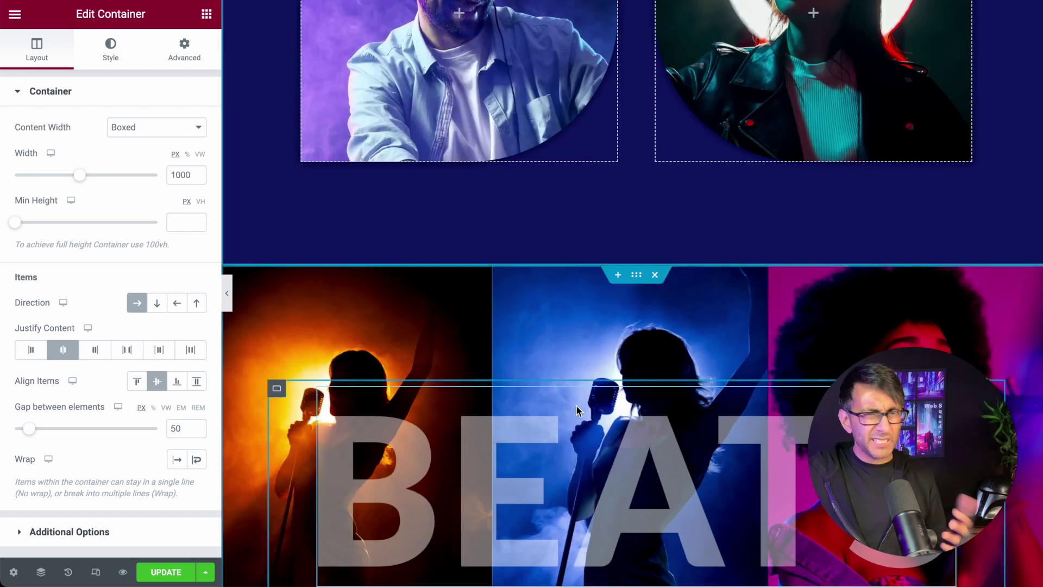
pyautogui.click(636, 276)
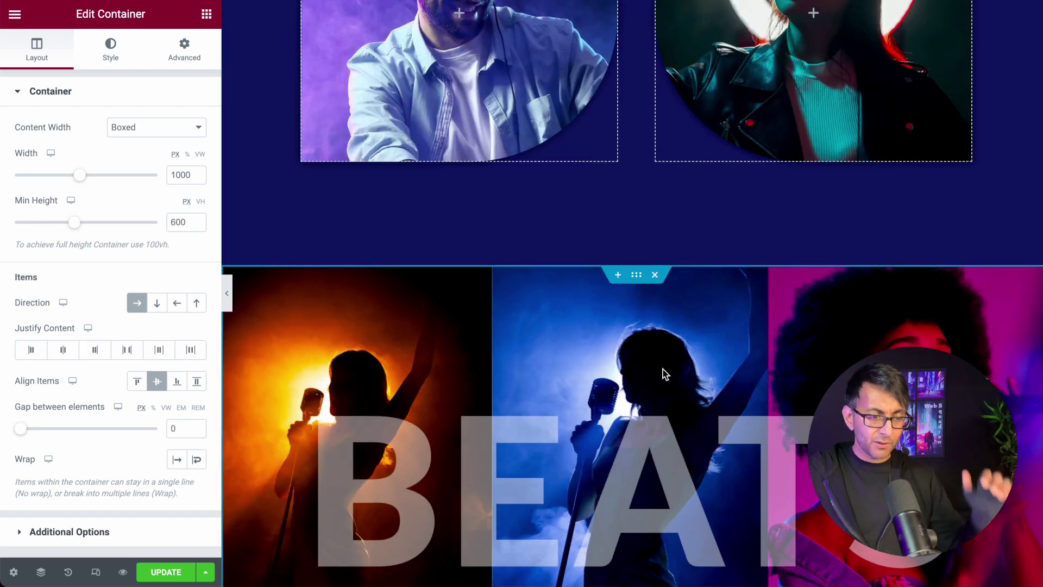
pyautogui.scroll(-1, 663, 379)
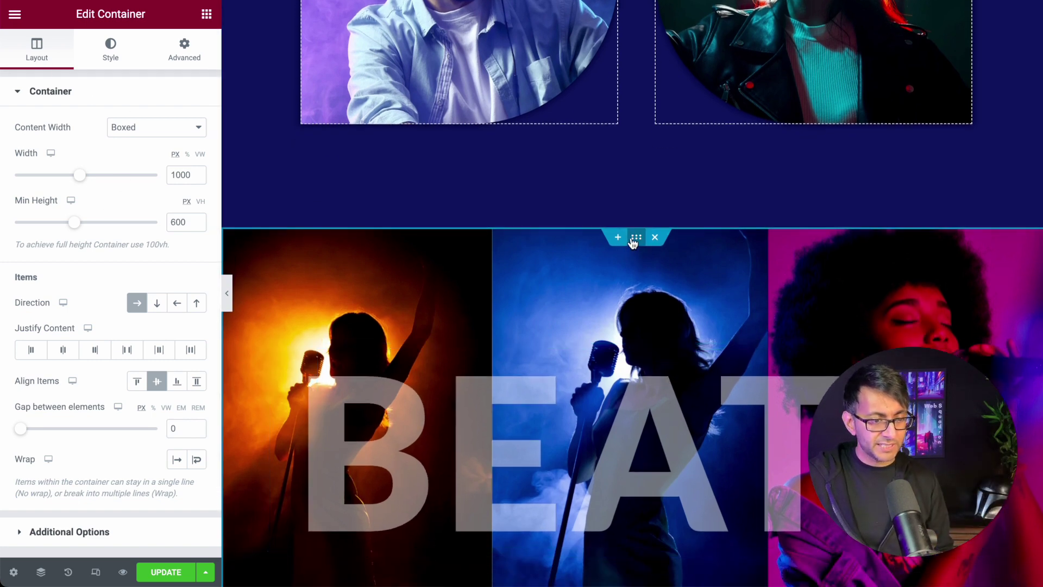
pyautogui.click(103, 50)
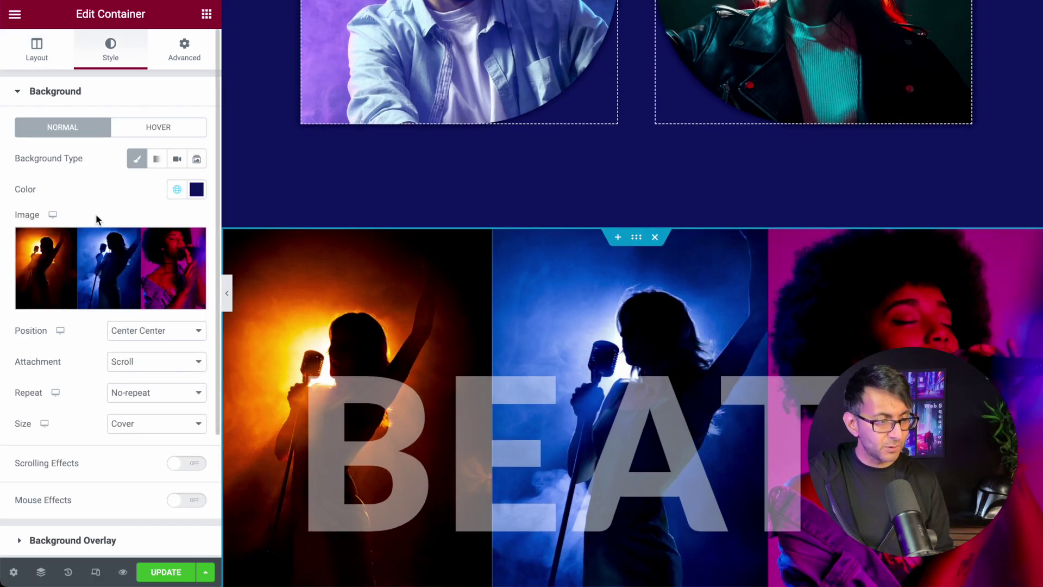
# Step: View the wide-dj.webp background image in the image editor, close it, and return to the BEATS container's layout settings
pyautogui.click(63, 267)
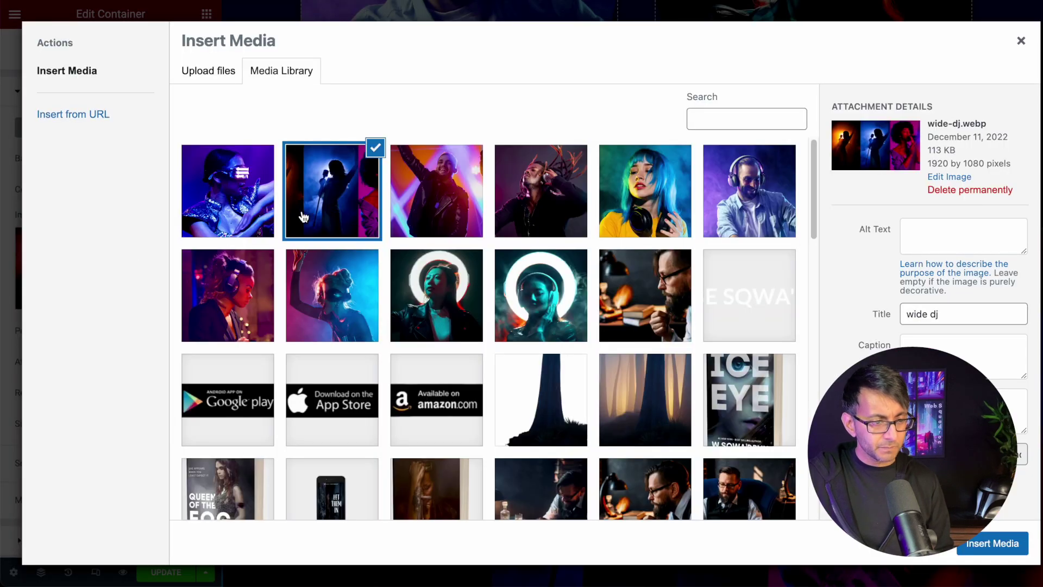
pyautogui.click(931, 178)
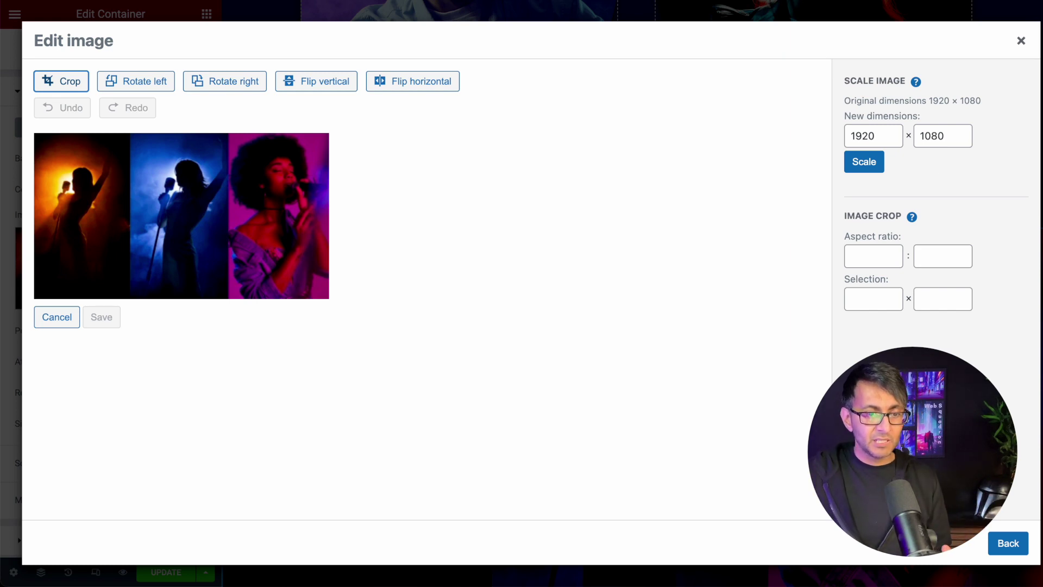
pyautogui.click(1021, 43)
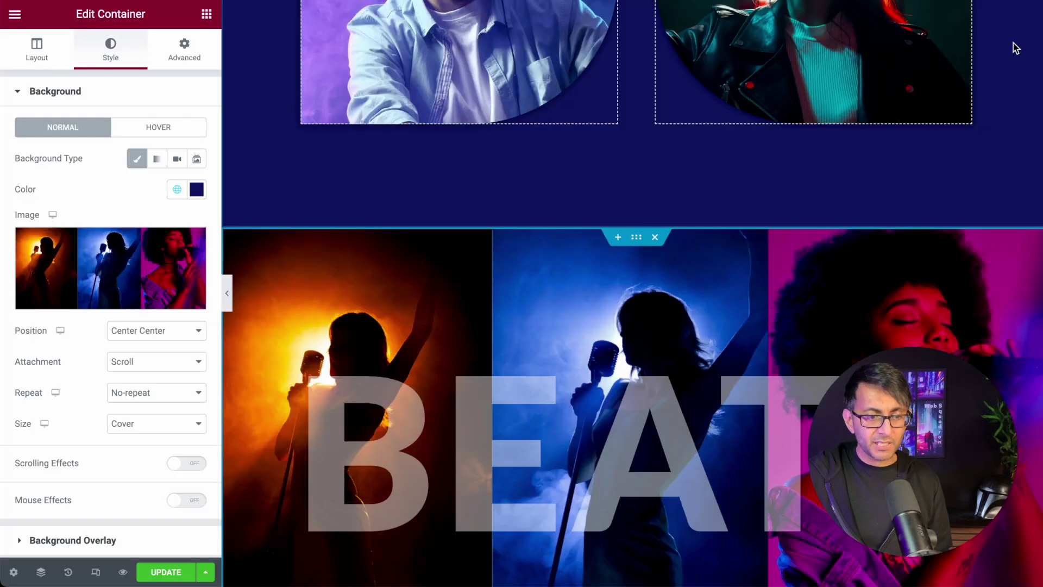
pyautogui.scroll(-3, 712, 364)
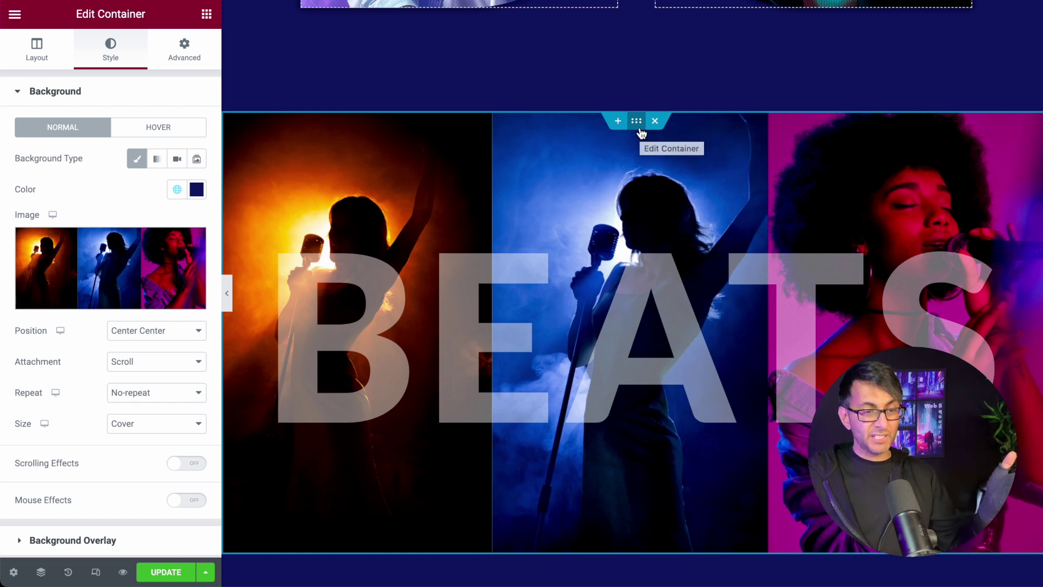
pyautogui.click(34, 55)
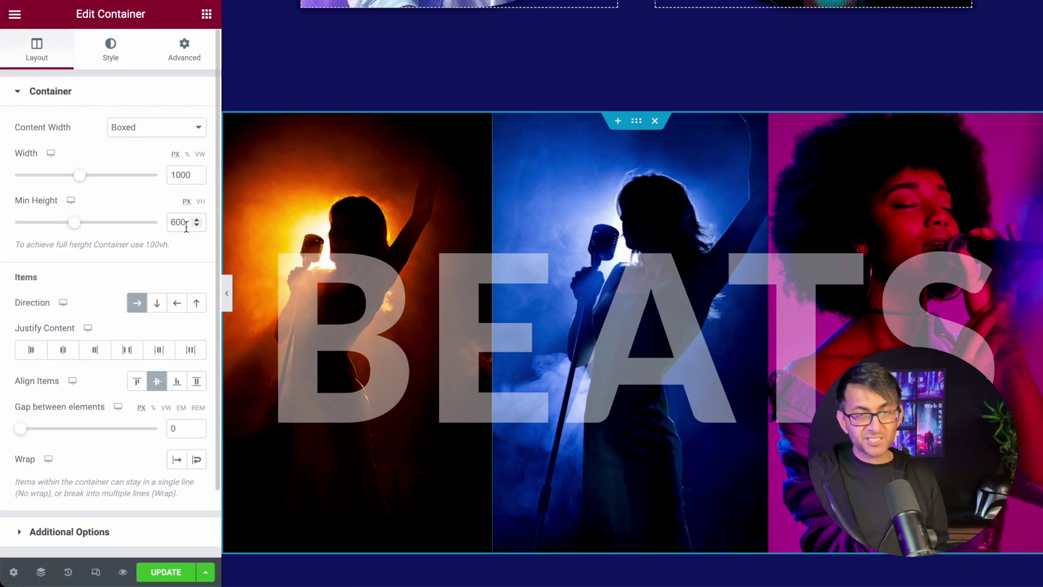
# Step: Examine the BEATS heading's content and text style, and open the settings of its Scale scrolling effect
pyautogui.click(695, 360)
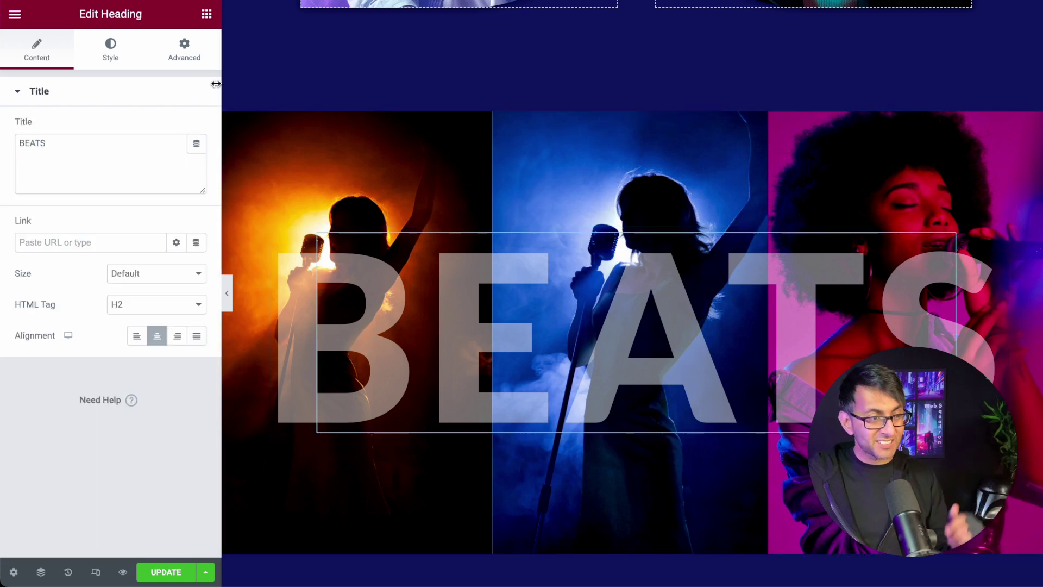
pyautogui.click(105, 50)
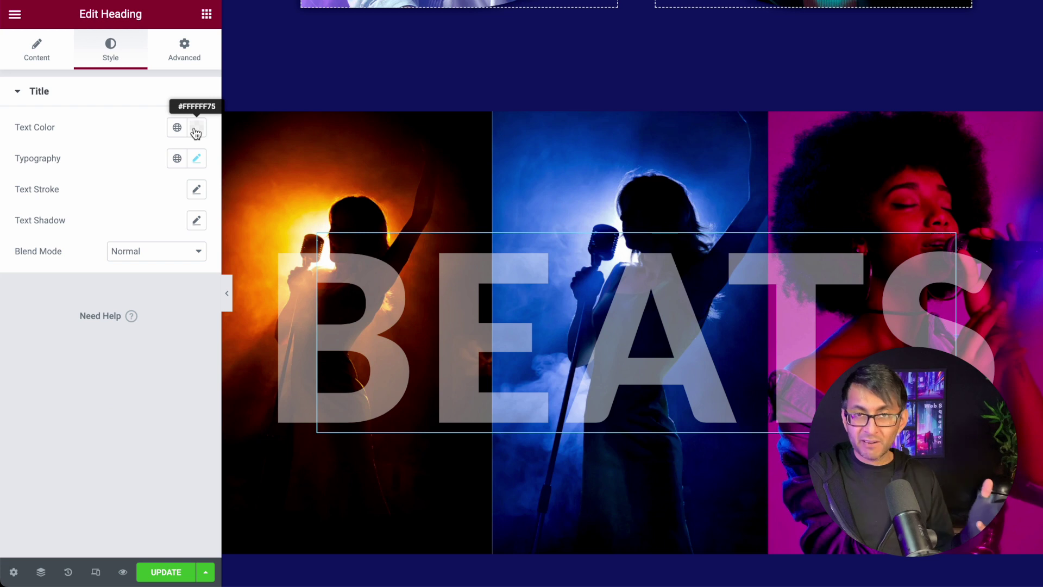
pyautogui.click(197, 57)
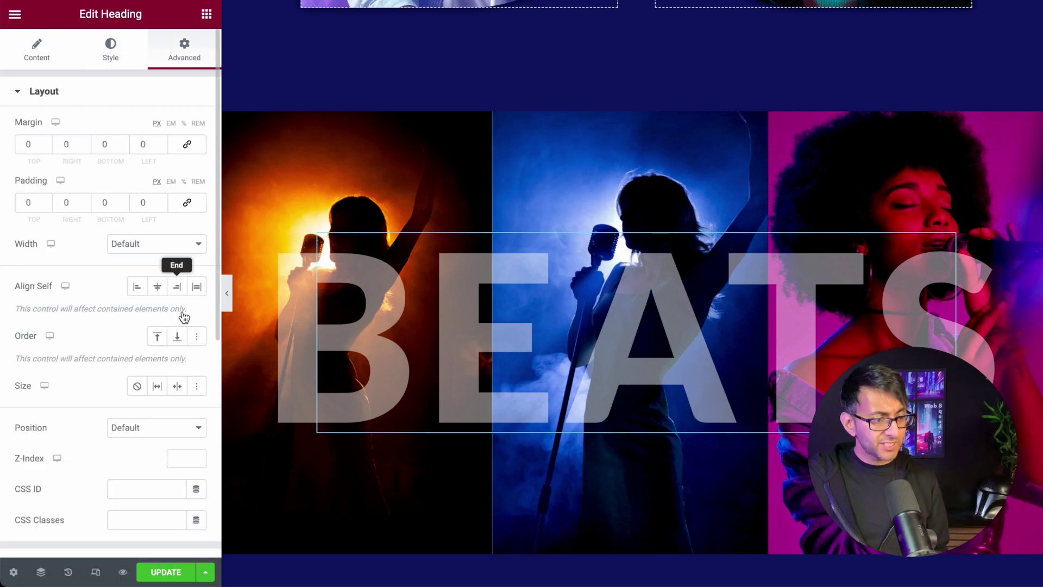
pyautogui.scroll(-5, 181, 314)
pyautogui.click(206, 209)
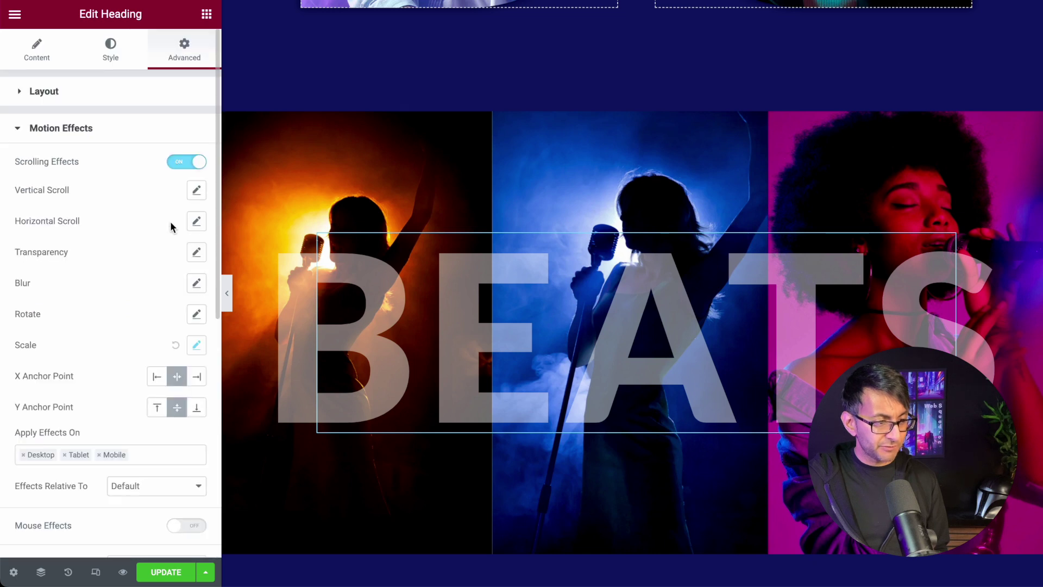
pyautogui.click(196, 345)
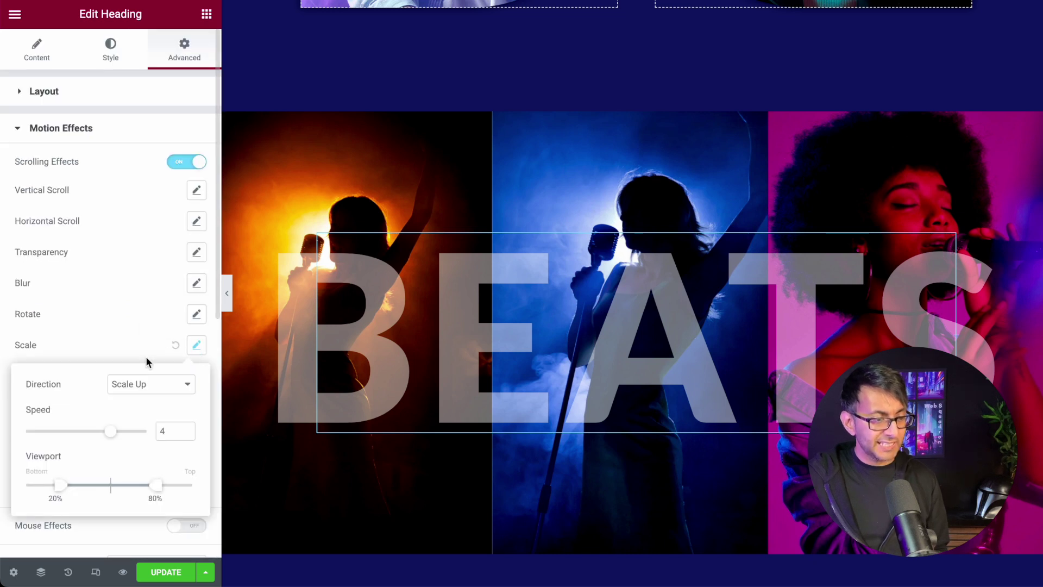
# Step: Examine the BEATS heading's Scale effect settings and preview its scaling while moving through the page
pyautogui.scroll(-2, 147, 357)
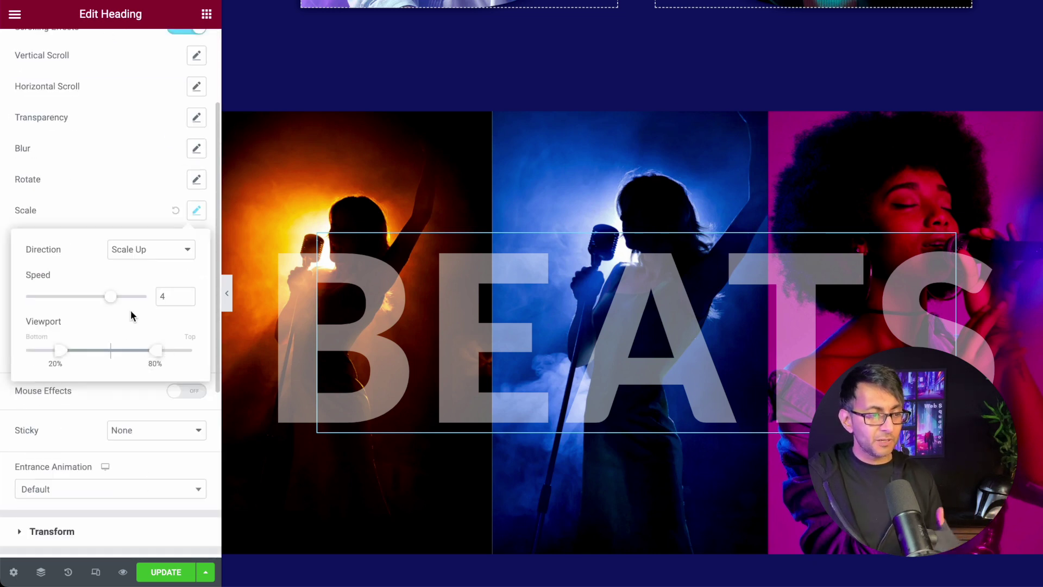
pyautogui.scroll(4, 729, 440)
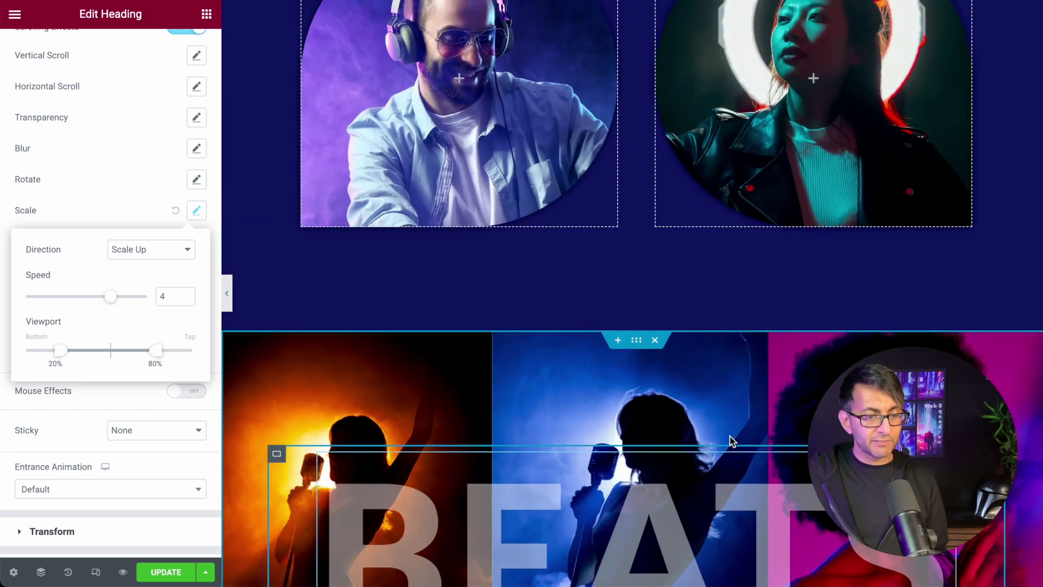
pyautogui.scroll(-5, 730, 439)
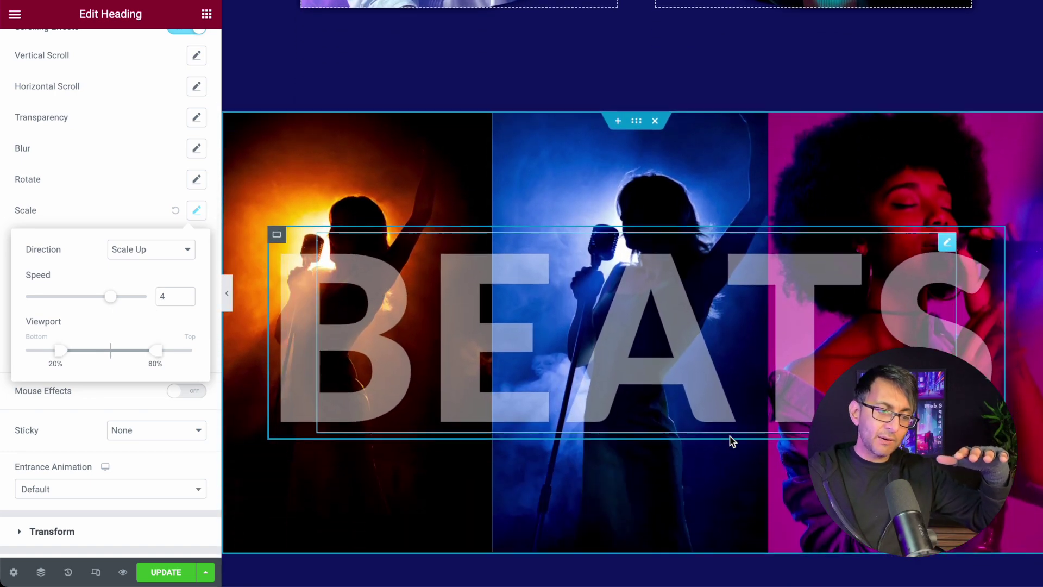
pyautogui.scroll(-4, 731, 440)
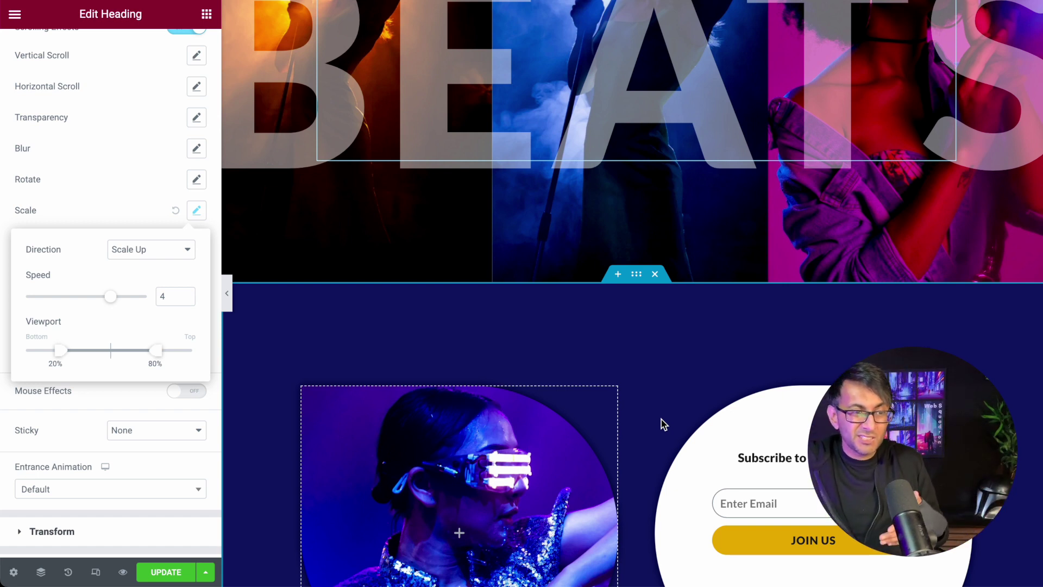
pyautogui.scroll(-2, 659, 402)
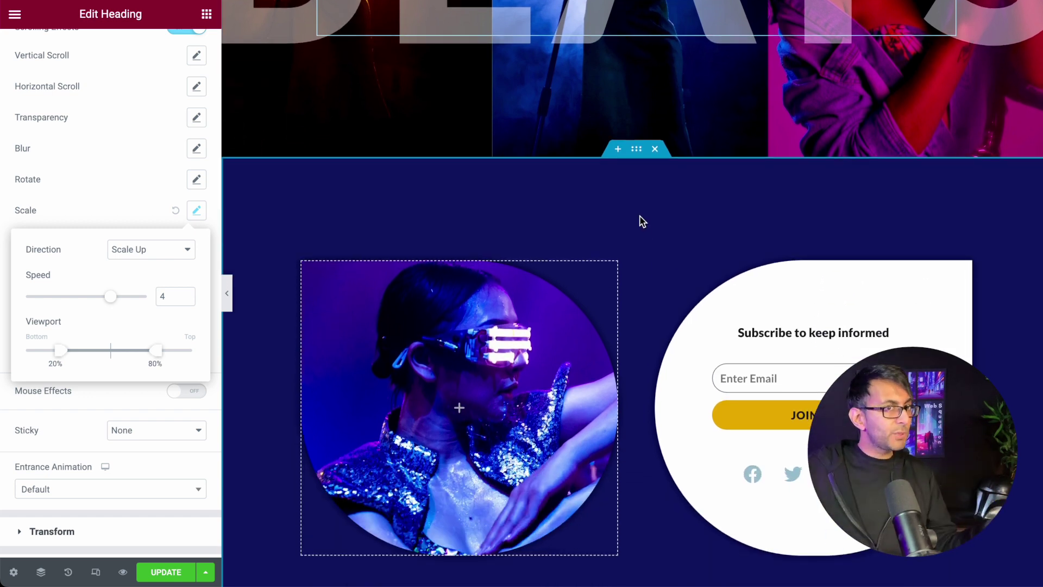
# Step: Examine the layout settings of the subscribe section's container and compare it with the portrait row above the BEATS section
pyautogui.click(636, 149)
pyautogui.scroll(-1, 643, 212)
pyautogui.scroll(-3, 644, 213)
pyautogui.scroll(9, 657, 242)
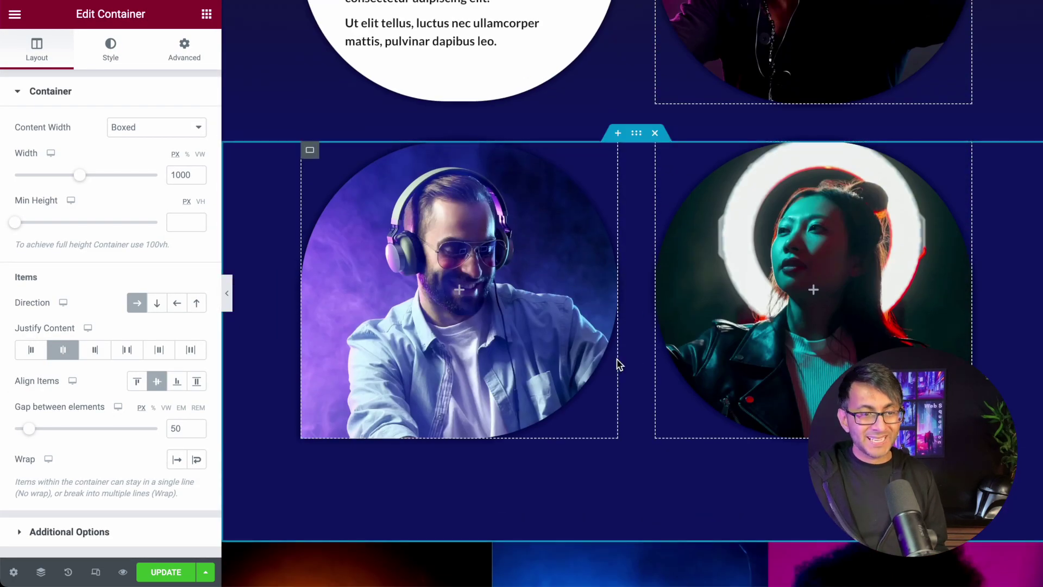
pyautogui.scroll(-10, 655, 374)
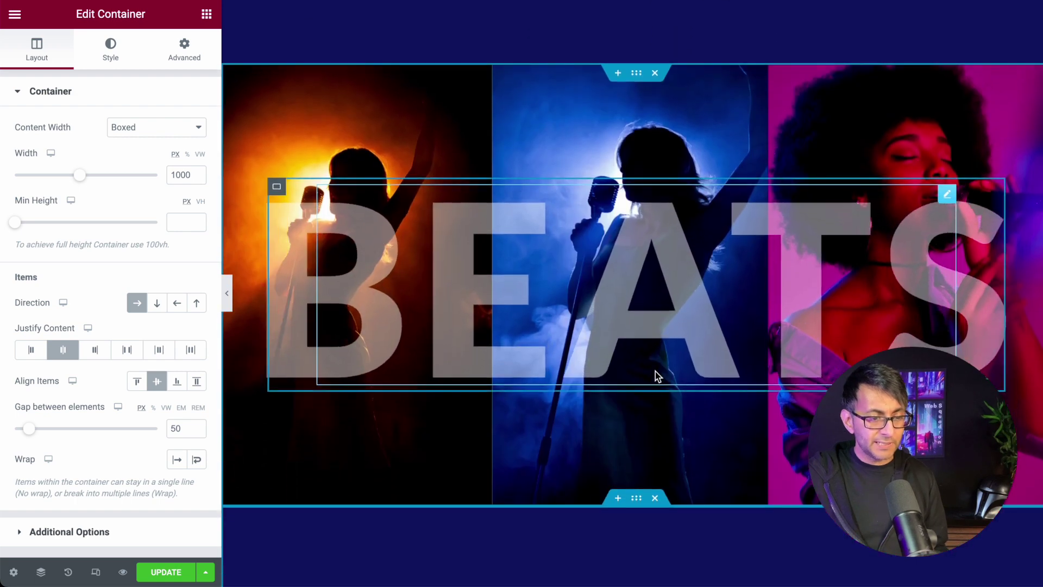
pyautogui.scroll(-3, 655, 369)
pyautogui.scroll(-1, 652, 358)
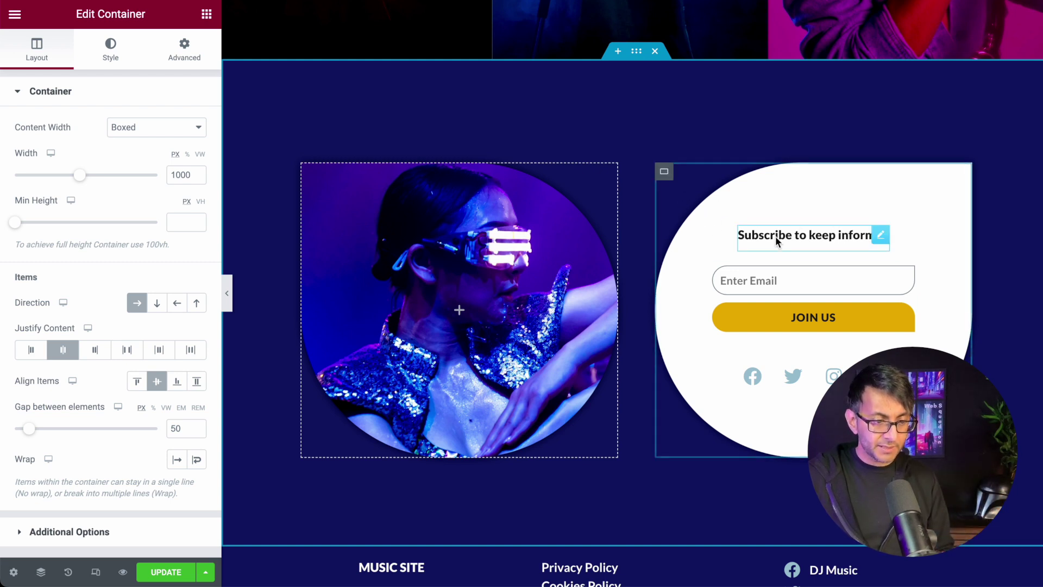
# Step: Examine the content settings of the "Subscribe to keep informed" text and the email form below it
pyautogui.click(803, 240)
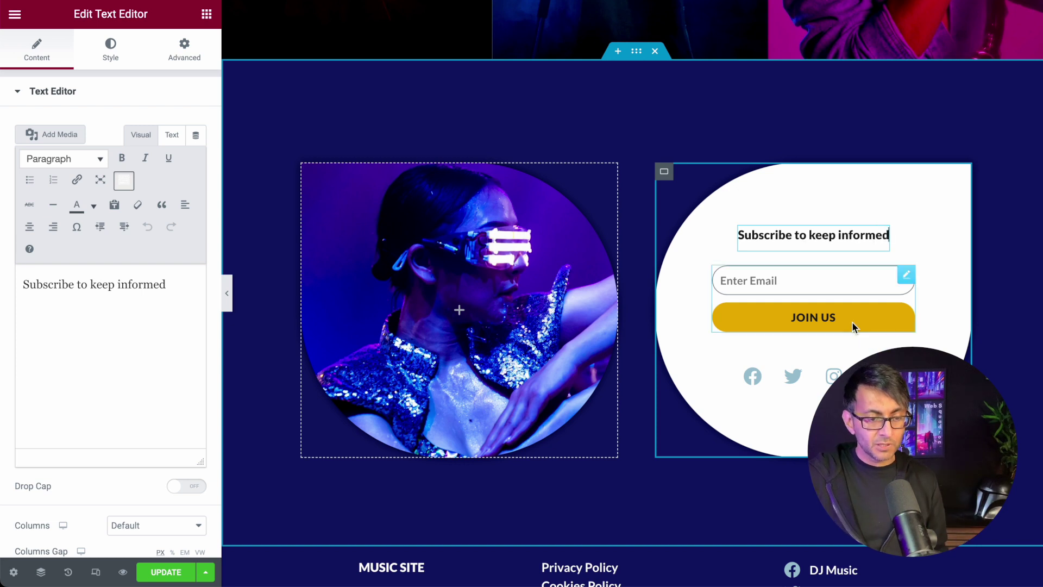
pyautogui.click(858, 280)
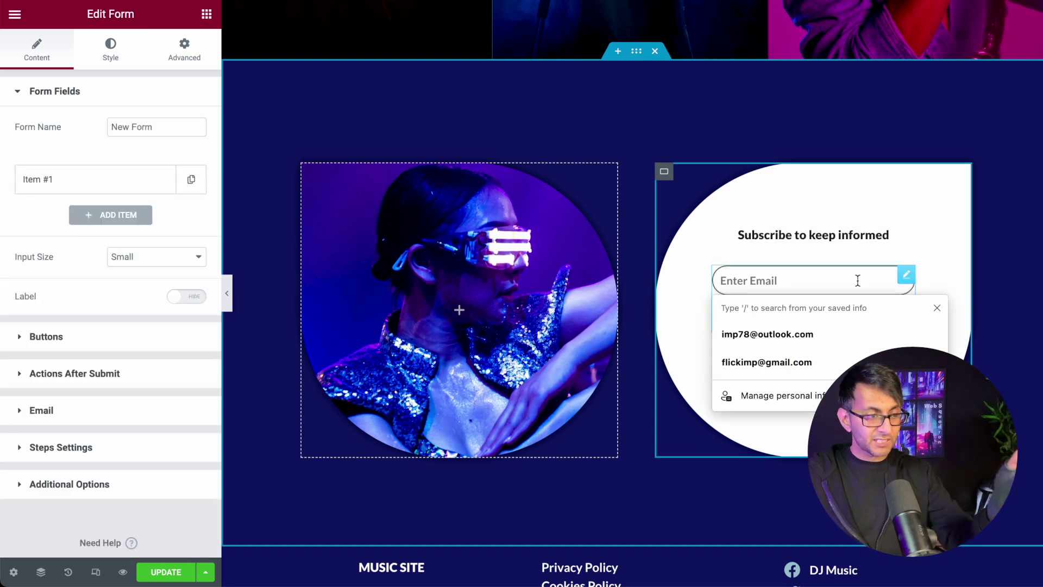
pyautogui.click(831, 244)
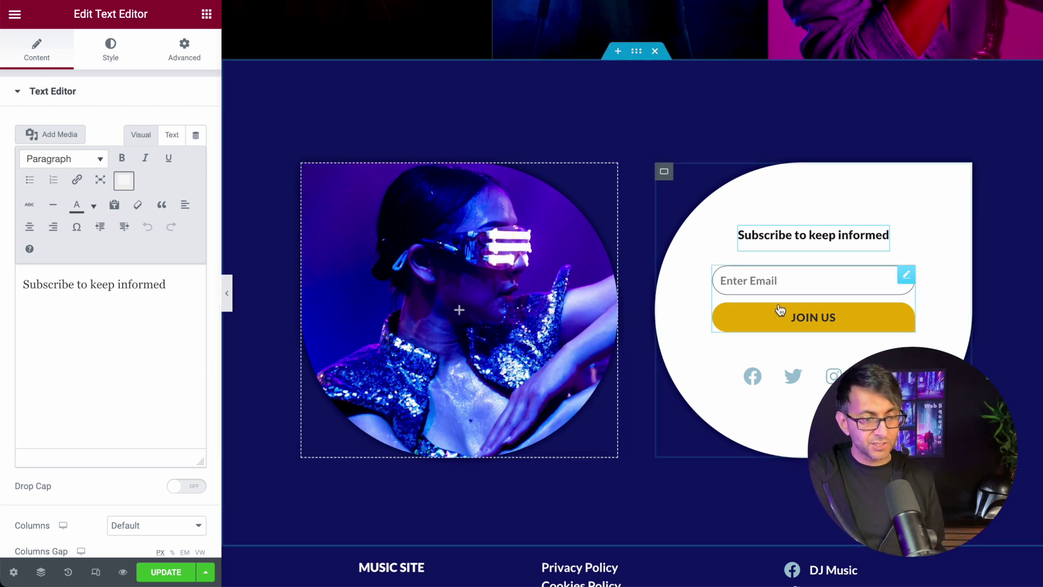
pyautogui.click(811, 237)
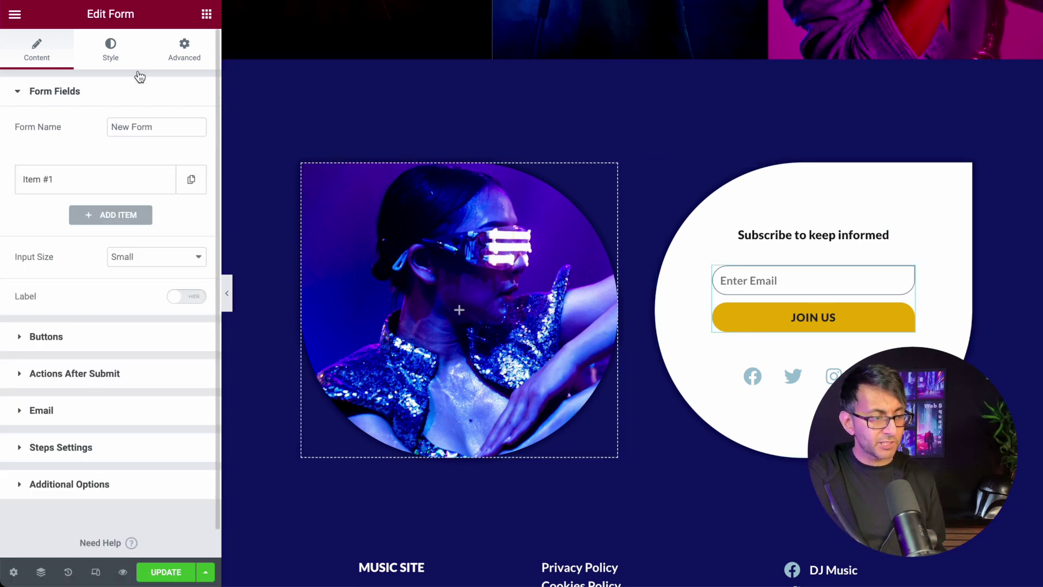
# Step: Examine the subscribe form's field and button styles, including the border radius of each
pyautogui.click(114, 53)
pyautogui.scroll(-3, 119, 350)
pyautogui.click(114, 350)
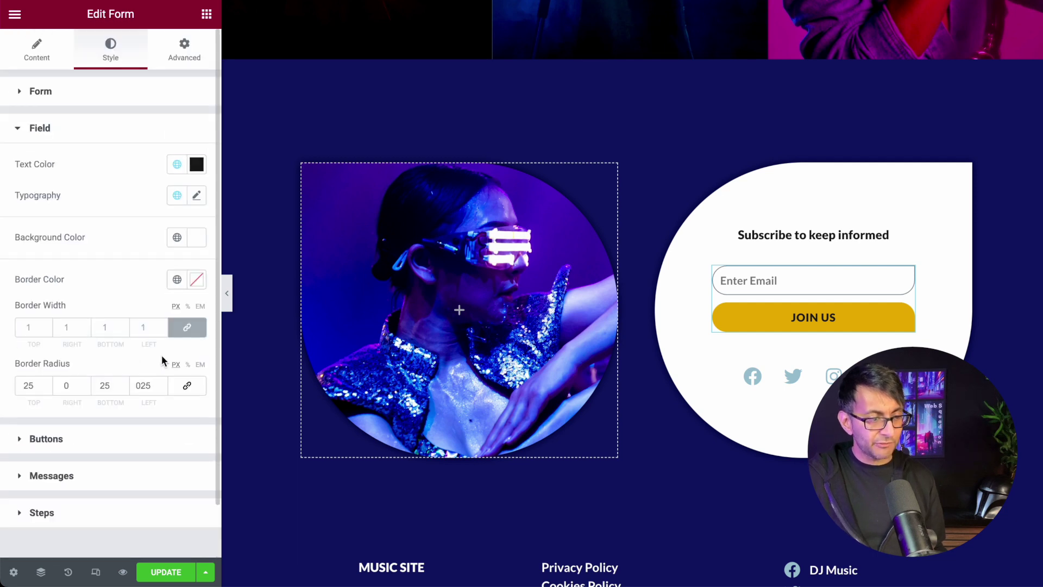
pyautogui.scroll(-1, 158, 353)
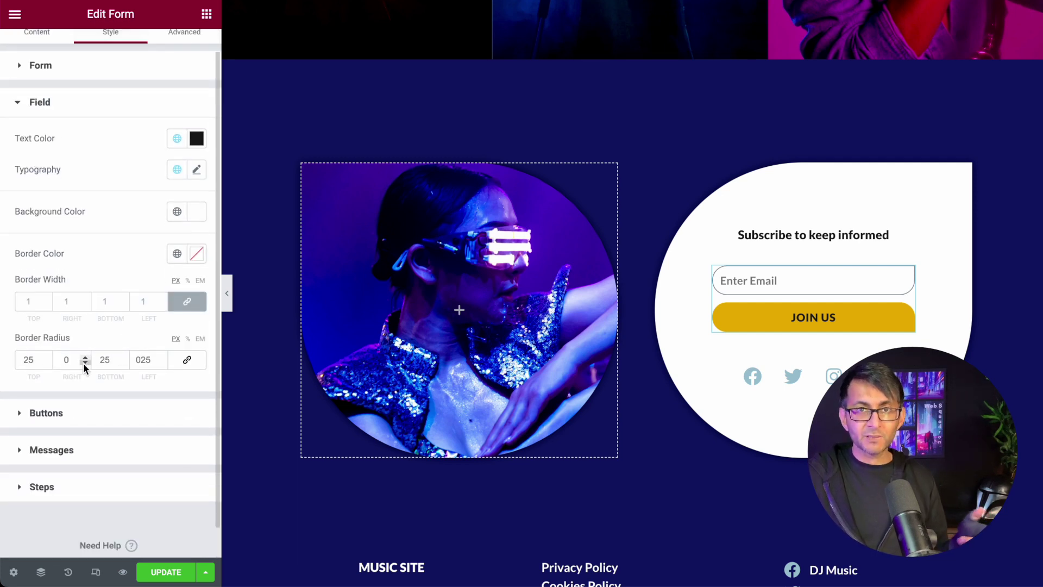
pyautogui.click(47, 413)
pyautogui.scroll(-3, 86, 391)
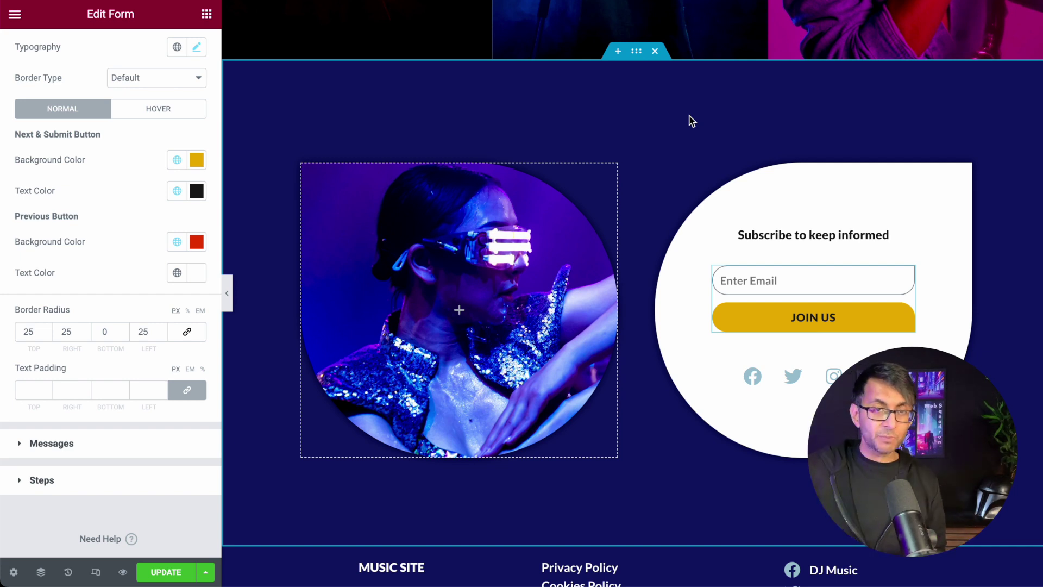
# Step: Examine the footer container's layout settings and the content of its policy links text
pyautogui.scroll(-5, 674, 133)
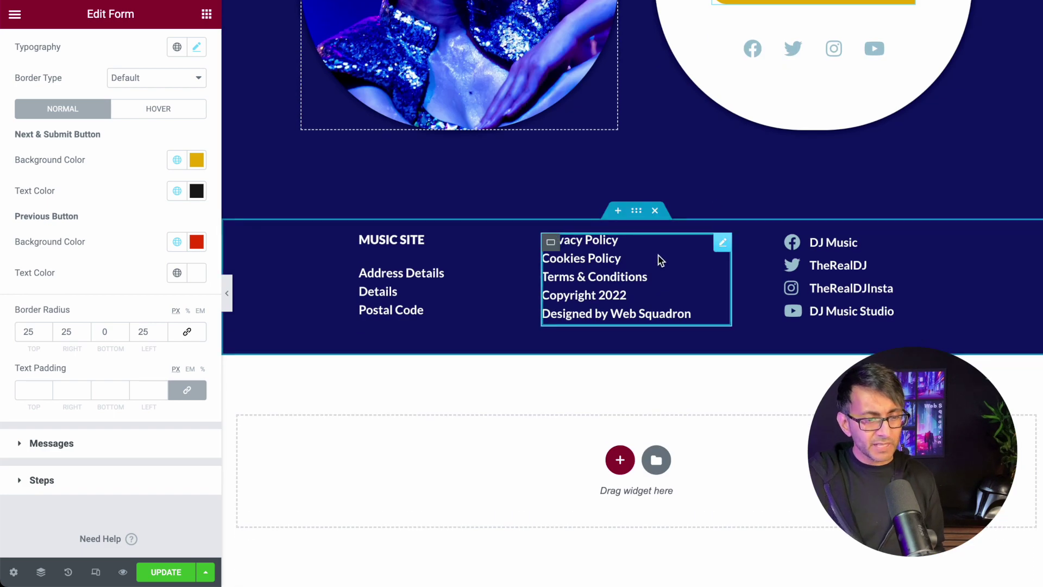
pyautogui.scroll(2, 661, 261)
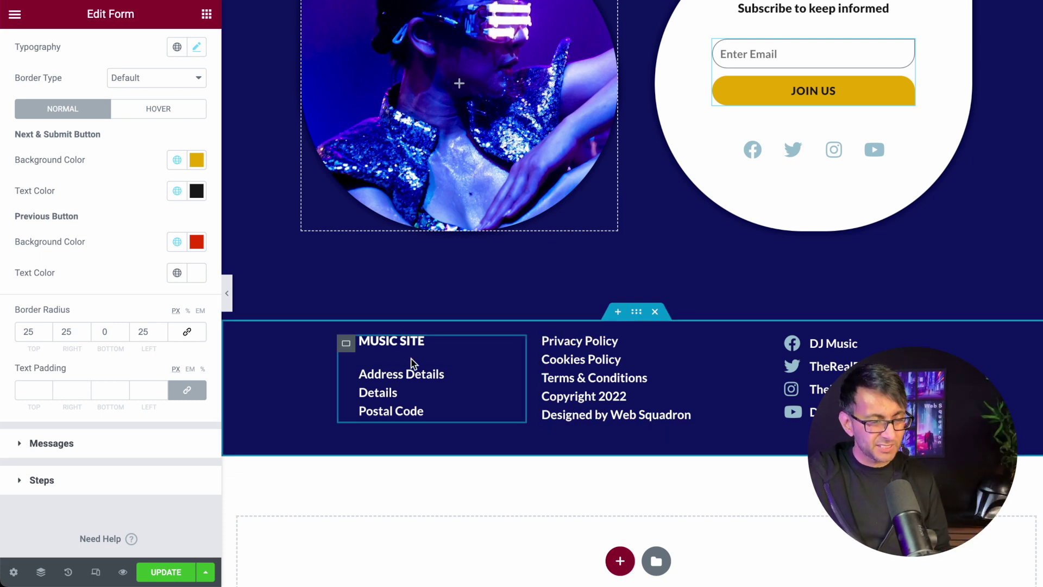
pyautogui.click(635, 311)
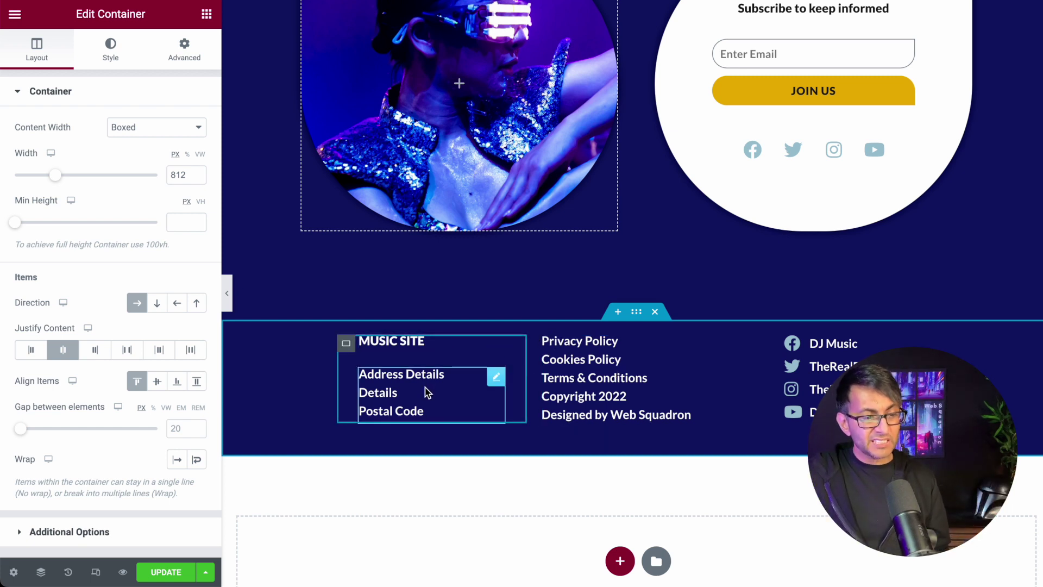
pyautogui.click(591, 369)
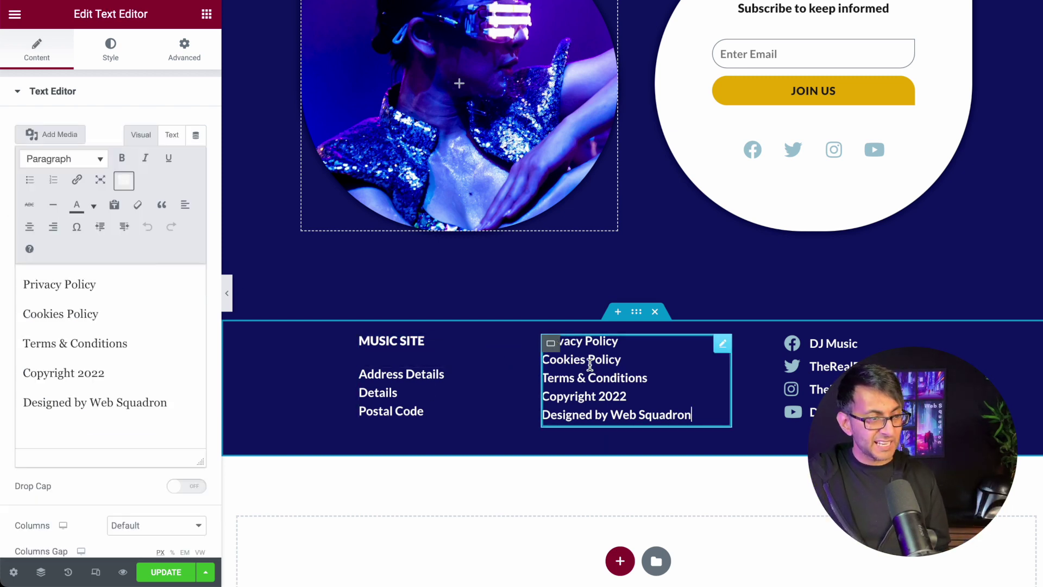
pyautogui.tripleClick(126, 346)
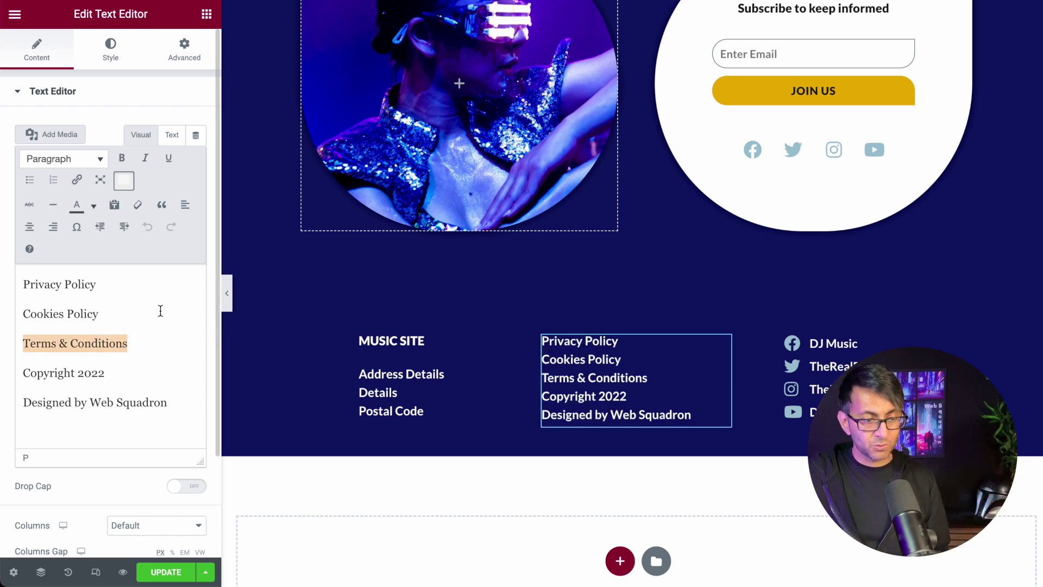
pyautogui.click(139, 315)
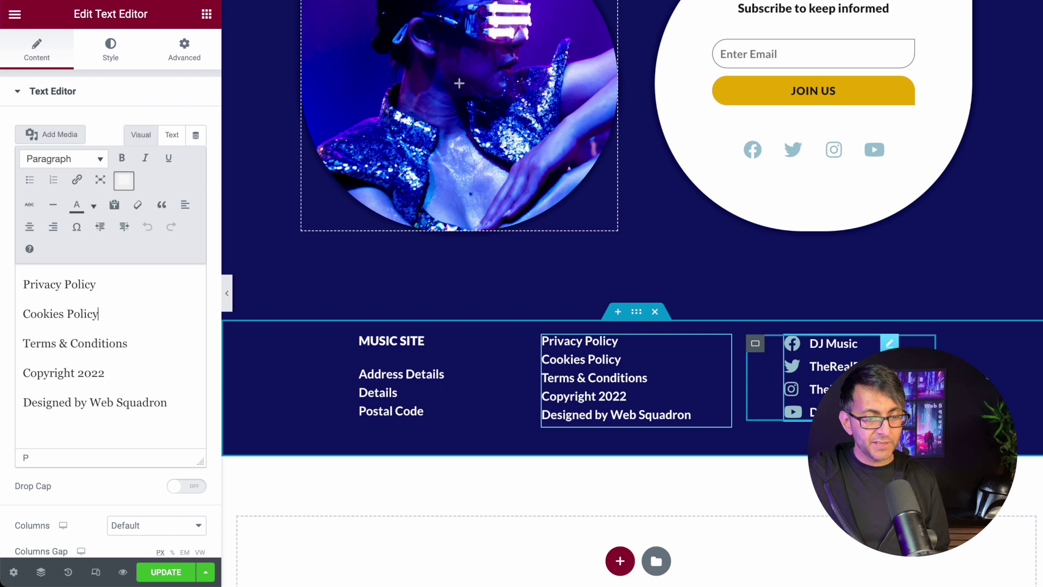
# Step: Examine the footer's social icon list and the text, icon and link options of its TheRealDJ item
pyautogui.click(889, 342)
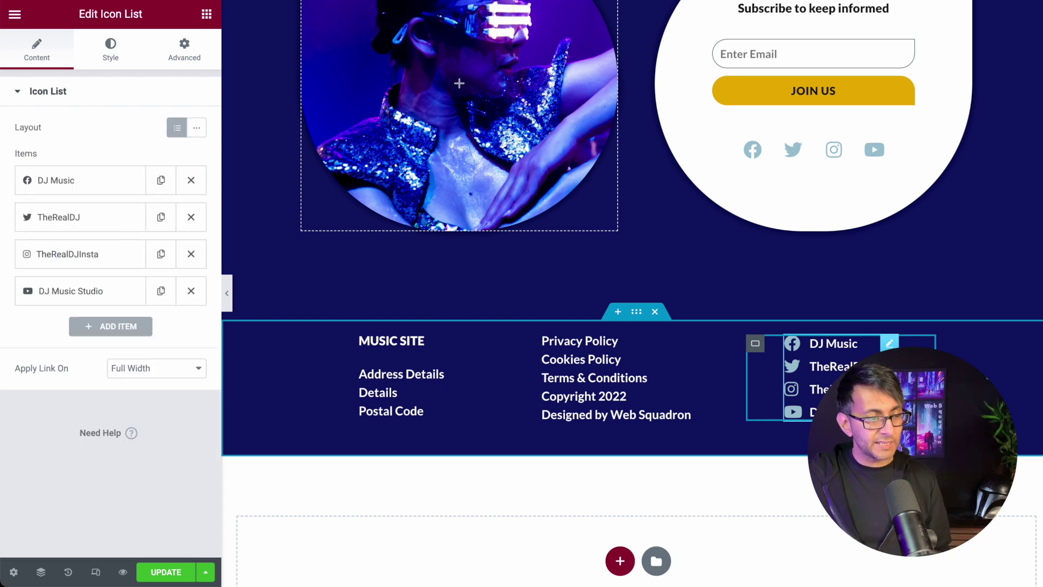
pyautogui.click(79, 222)
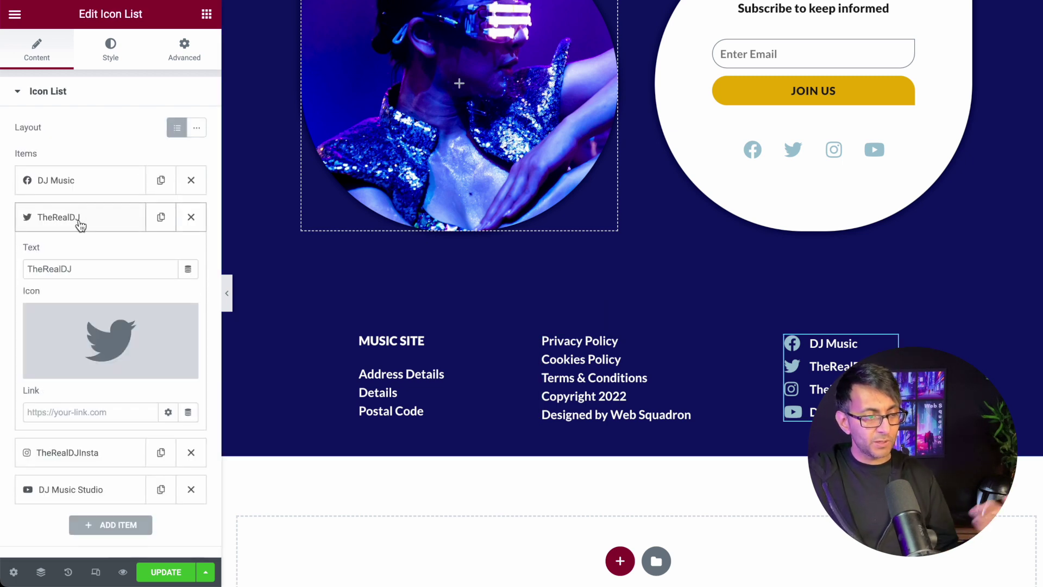
pyautogui.click(81, 223)
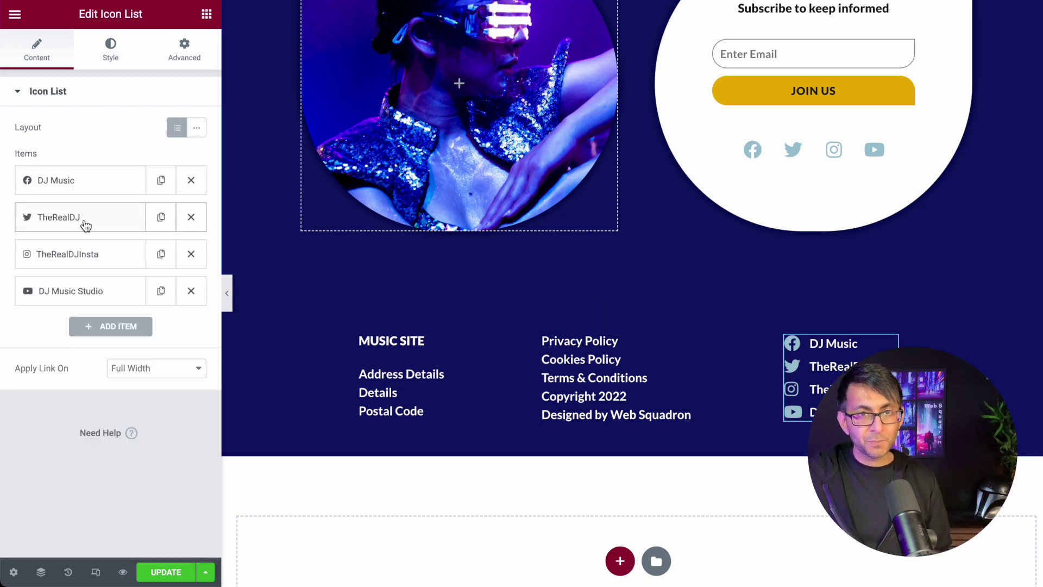
# Step: Hide the editing panel and review the full-width page from the footer up to the hero section
pyautogui.click(223, 295)
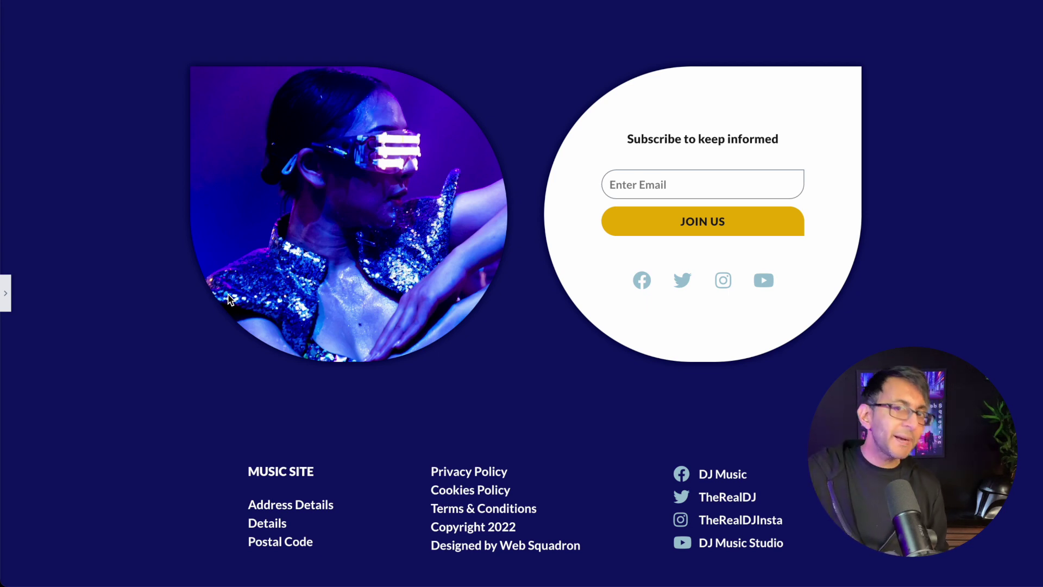
pyautogui.scroll(3, 795, 402)
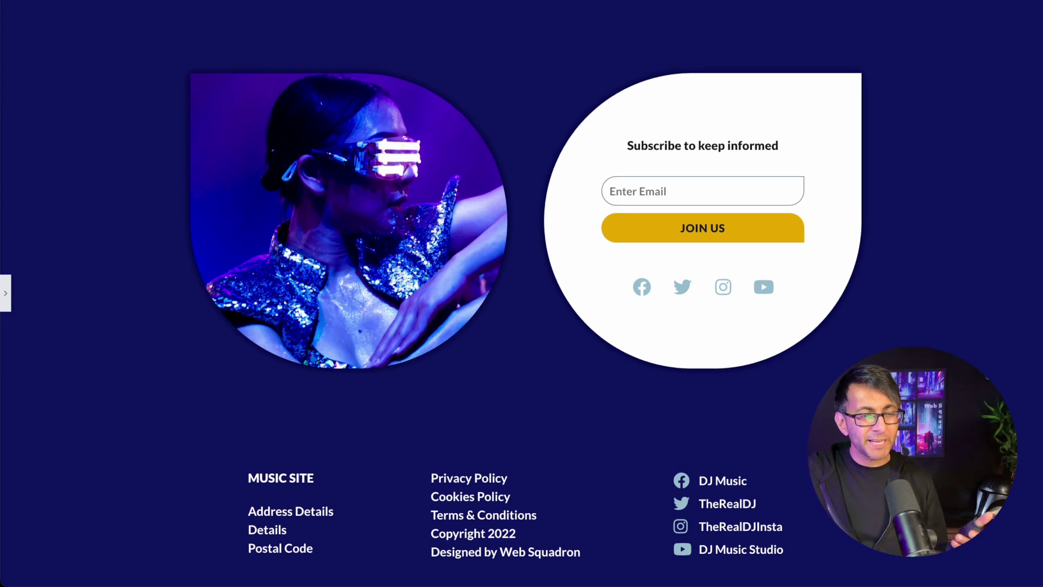
pyautogui.scroll(10, 522, 293)
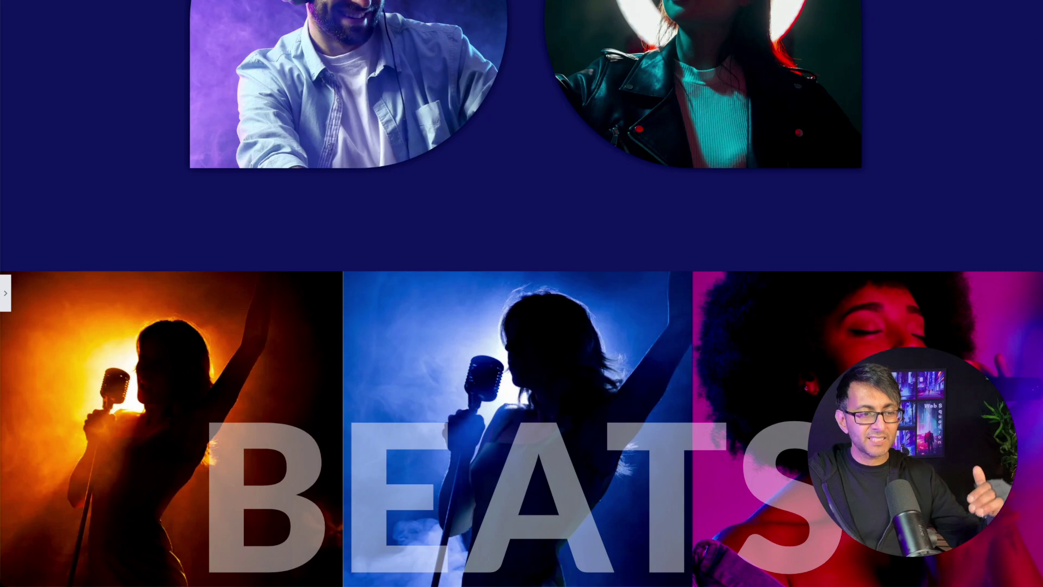
pyautogui.scroll(5, 521, 293)
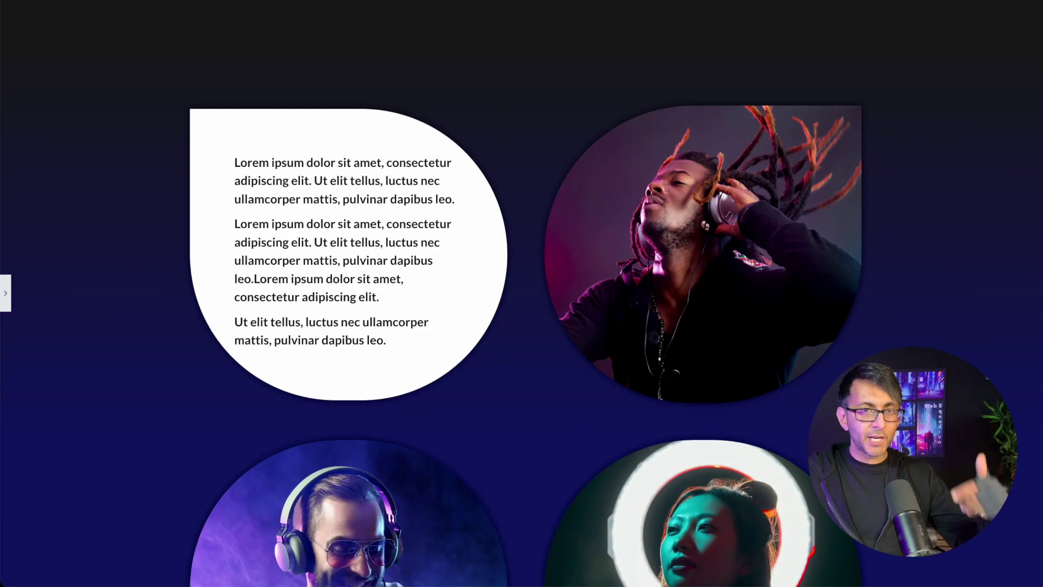
pyautogui.scroll(7, 521, 293)
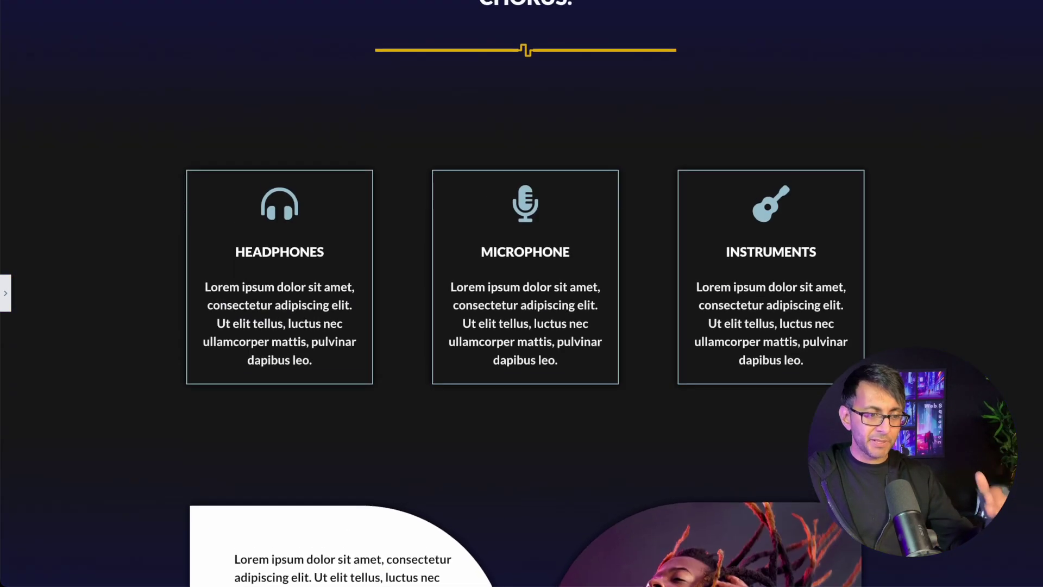
pyautogui.scroll(10, 522, 294)
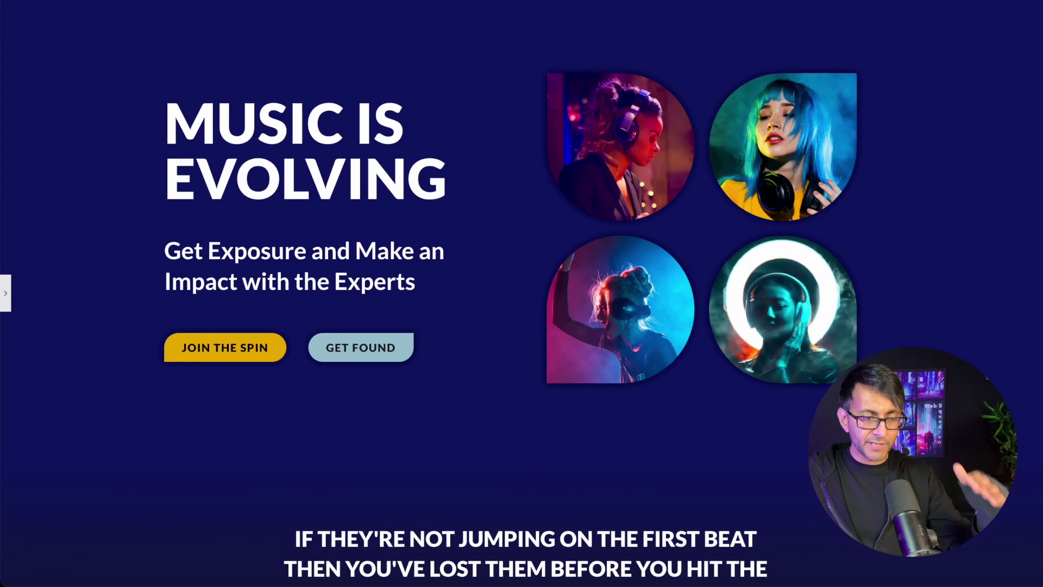